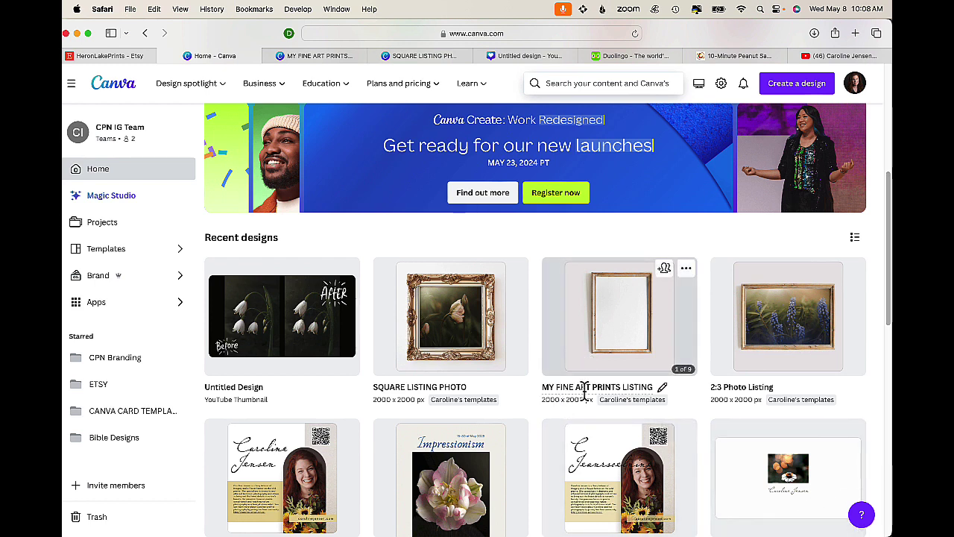
click(590, 335)
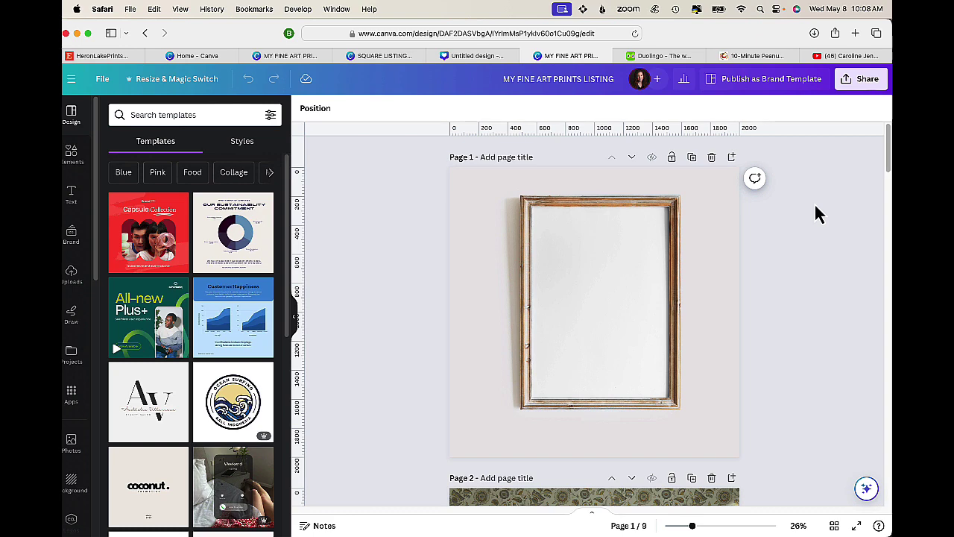
scroll(815, 214, down, 3)
scroll(816, 214, down, 4)
scroll(816, 213, down, 1)
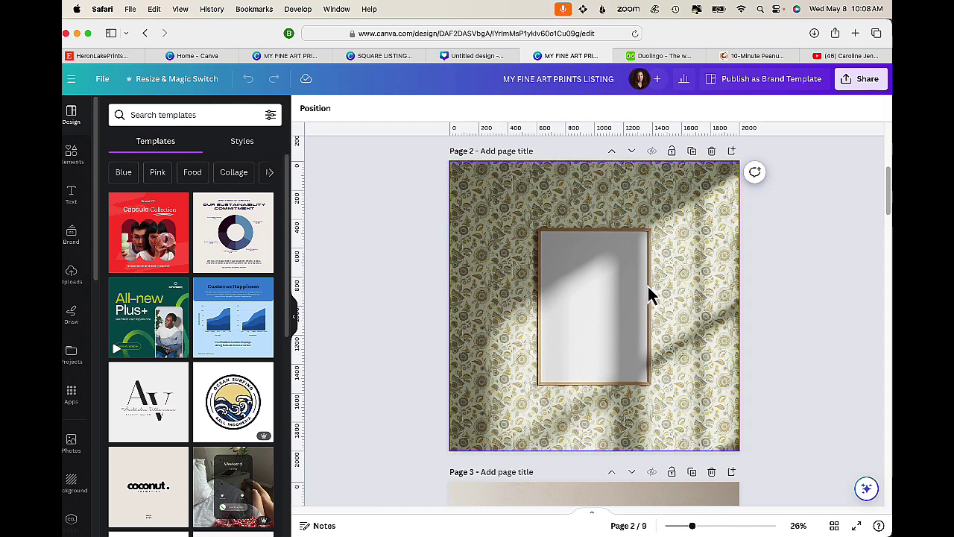
scroll(680, 327, down, 5)
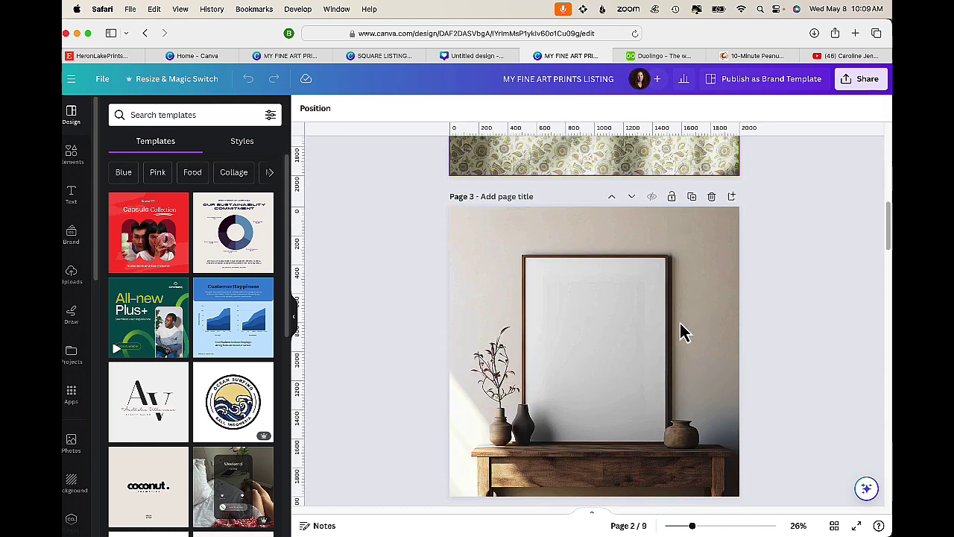
scroll(680, 327, up, 2)
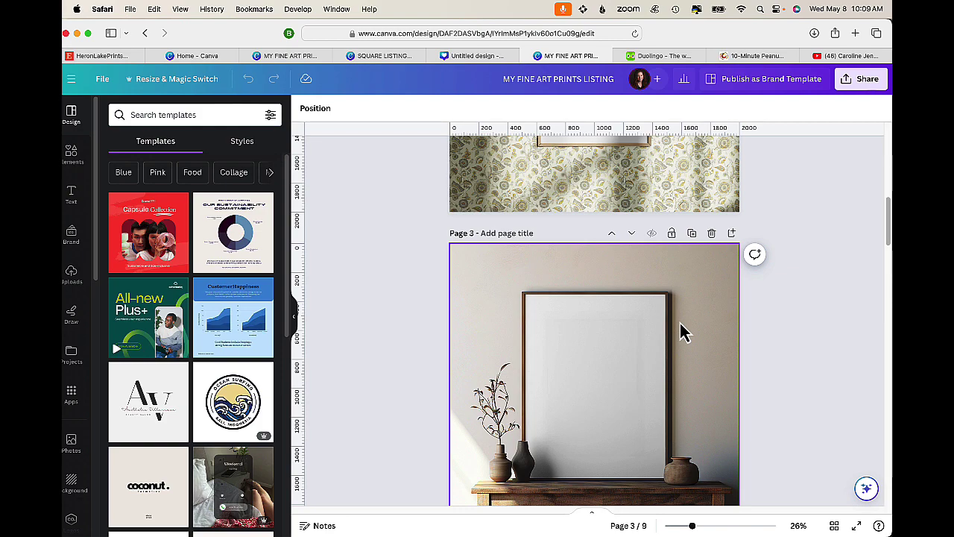
scroll(684, 332, down, 2)
scroll(684, 332, down, 1)
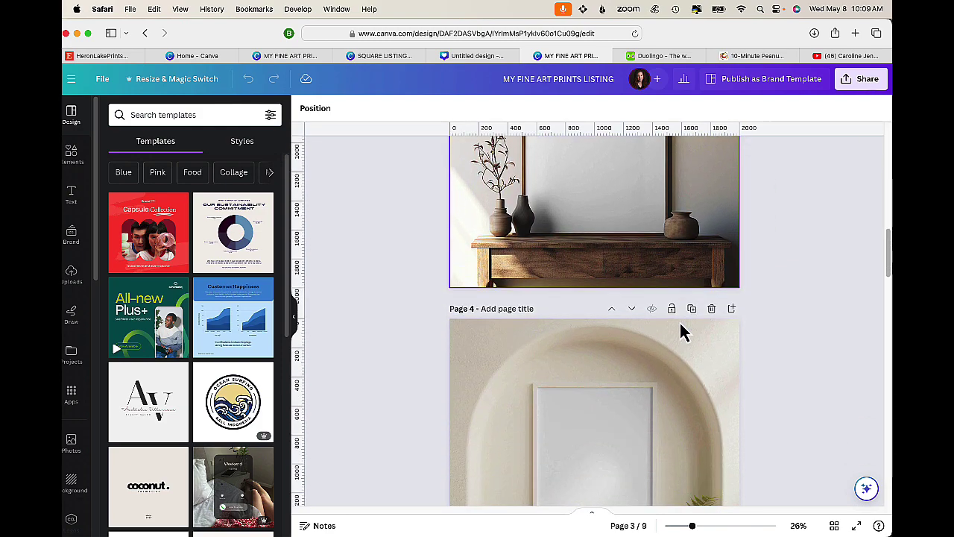
scroll(684, 332, down, 5)
scroll(684, 332, down, 2)
scroll(684, 331, down, 3)
scroll(684, 332, down, 2)
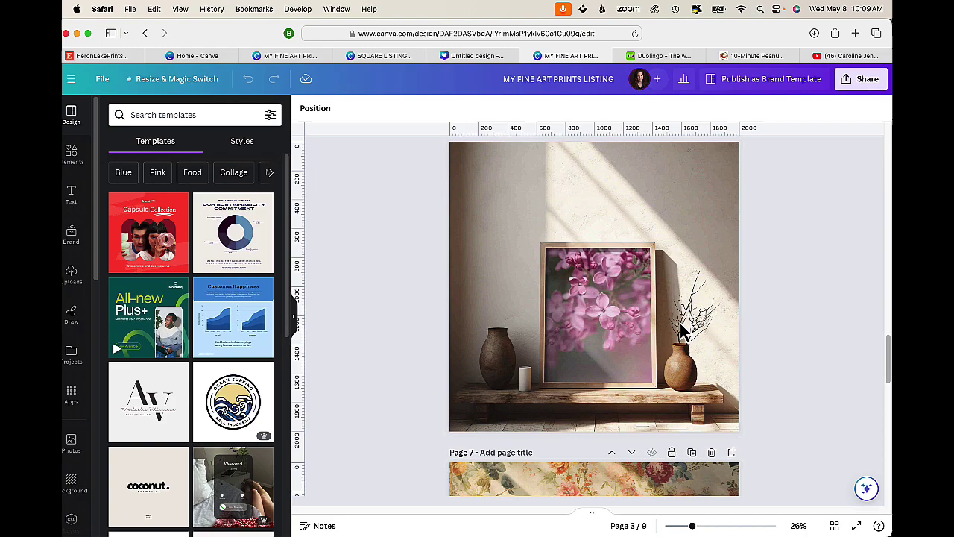
scroll(684, 332, down, 3)
scroll(684, 332, down, 5)
scroll(684, 332, down, 4)
scroll(684, 332, down, 4)
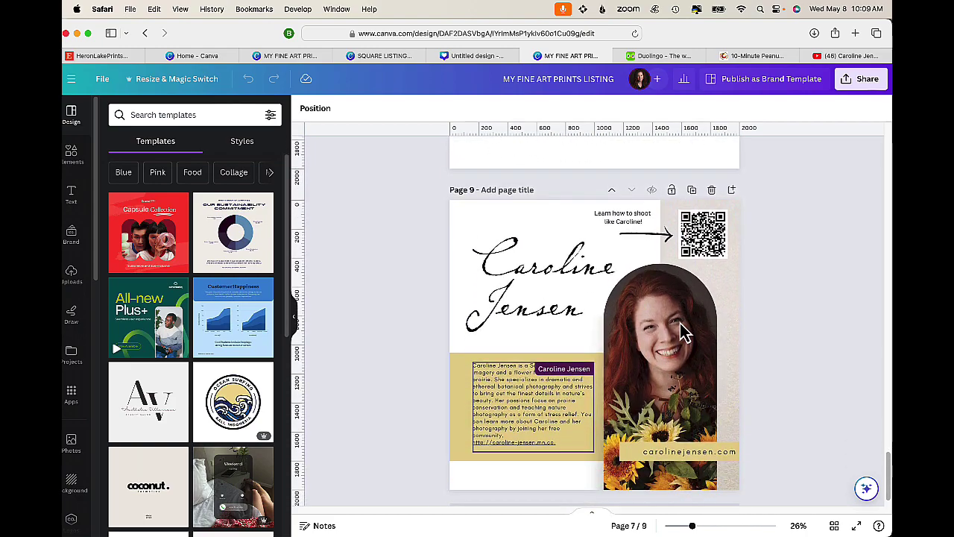
scroll(685, 332, up, 5)
scroll(597, 325, up, 2)
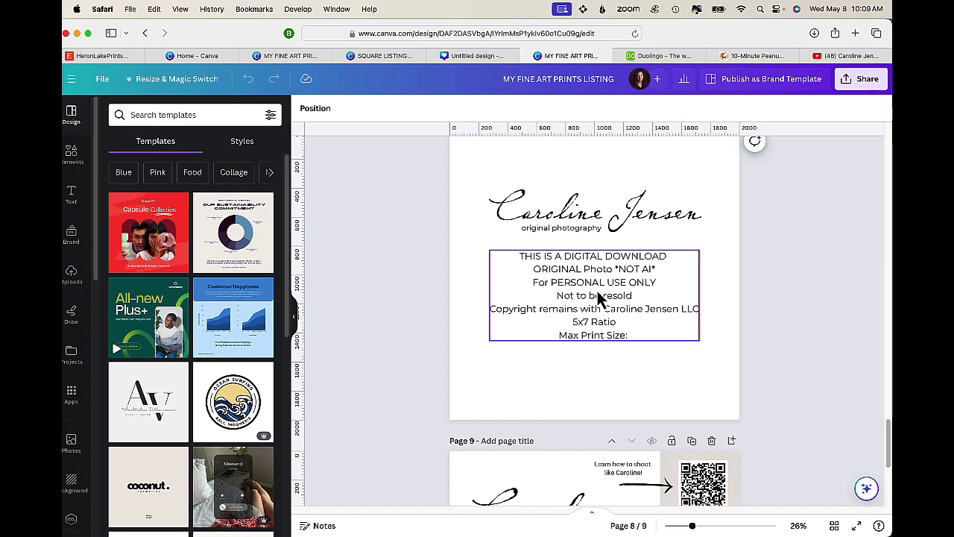
scroll(597, 293, down, 5)
scroll(597, 292, down, 2)
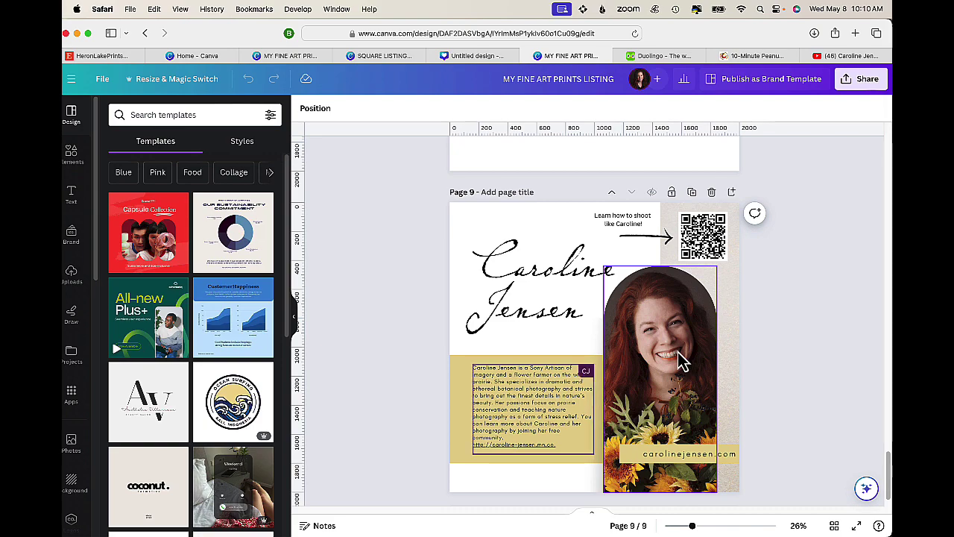
scroll(714, 329, up, 15)
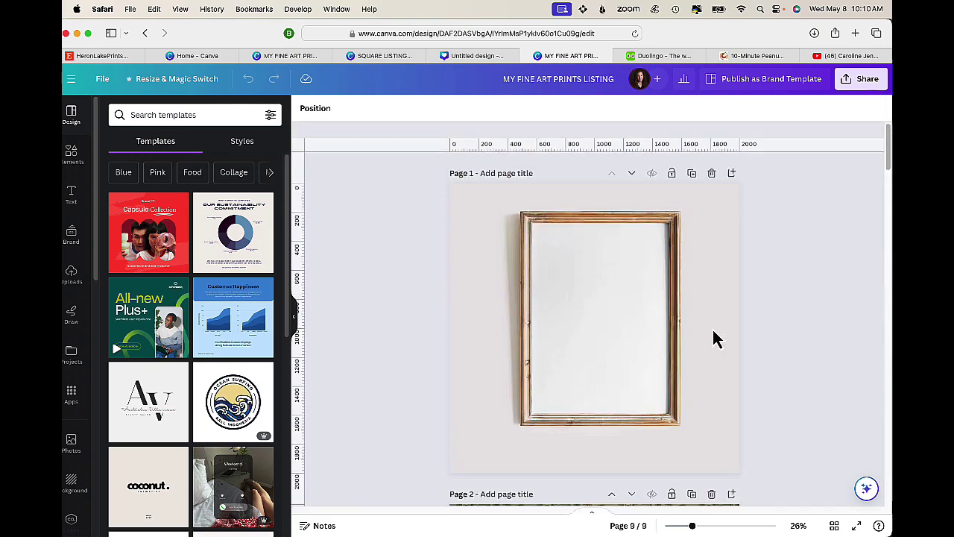
scroll(712, 329, down, 1)
scroll(713, 329, down, 5)
scroll(712, 330, down, 3)
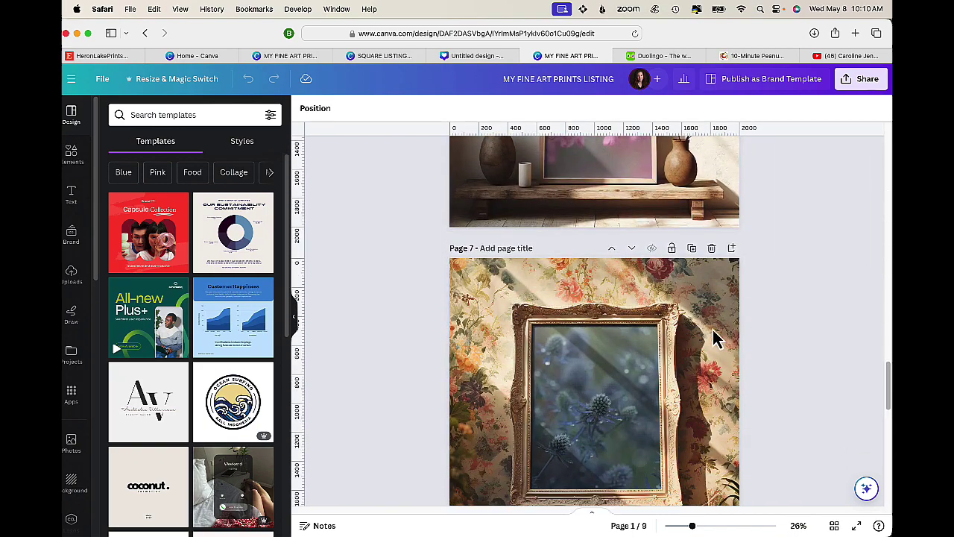
scroll(712, 329, down, 3)
scroll(712, 329, down, 3)
scroll(711, 327, down, 2)
scroll(713, 332, down, 2)
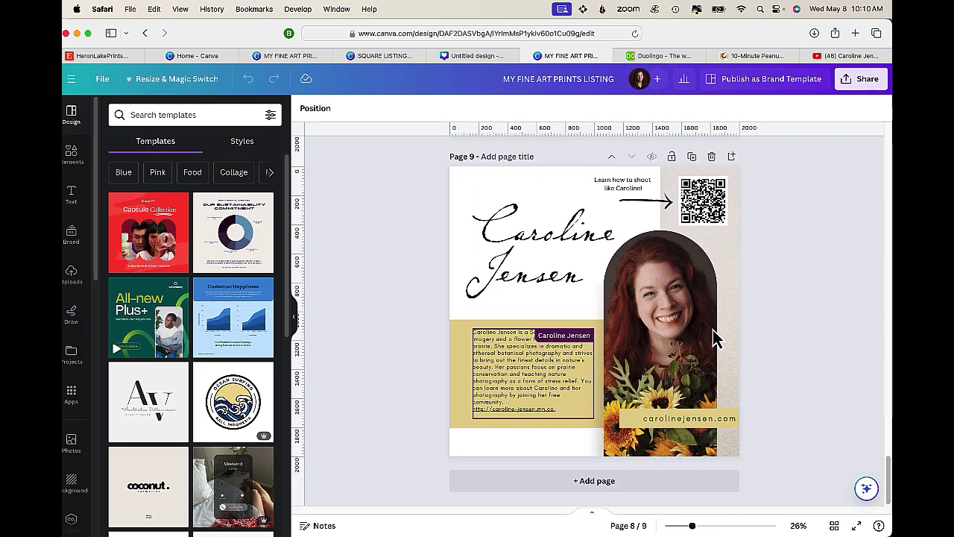
scroll(657, 336, up, 2)
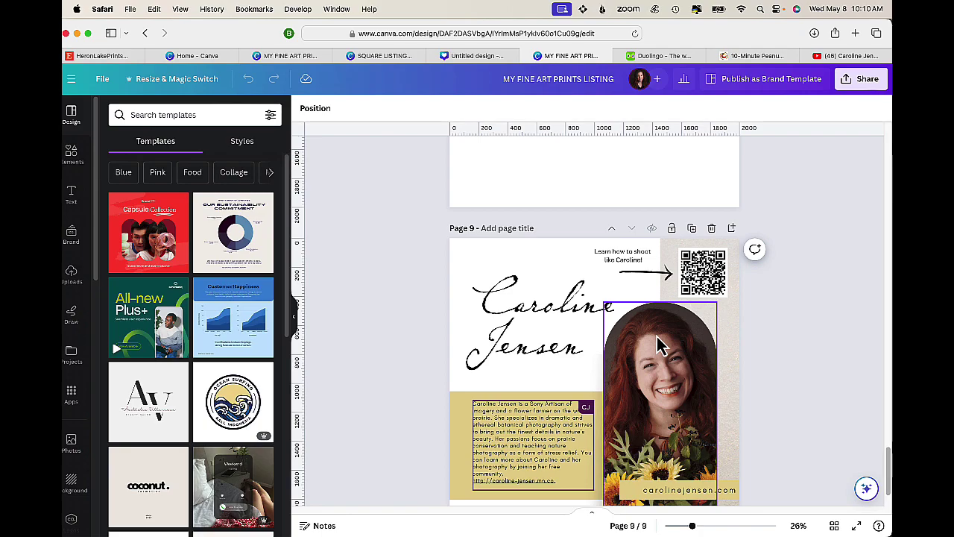
scroll(657, 343, up, 10)
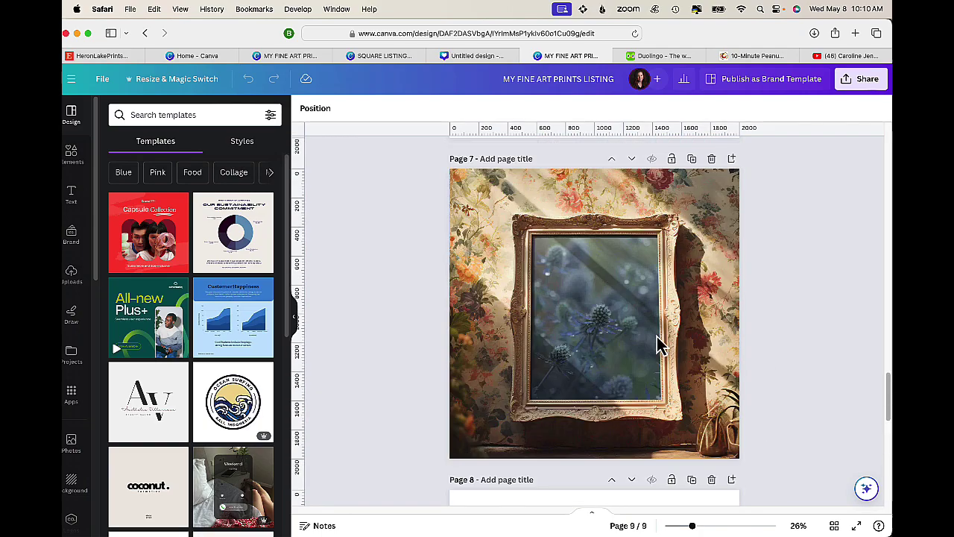
scroll(657, 343, up, 10)
scroll(657, 343, up, 10)
scroll(657, 343, up, 2)
scroll(657, 345, down, 1)
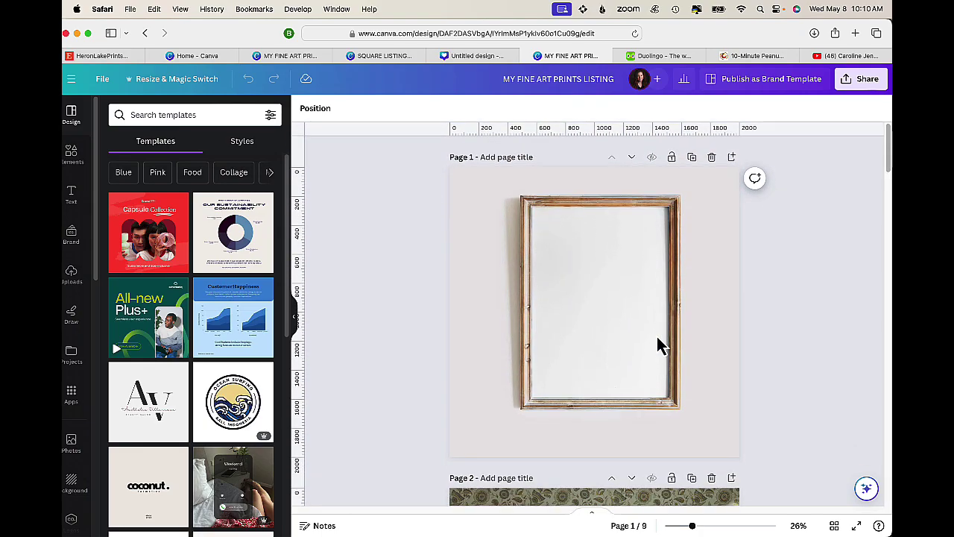
Upload 'Snowdrops A4 by HLP copy.jpg' from Finder into Canva's side panel.
click(242, 521)
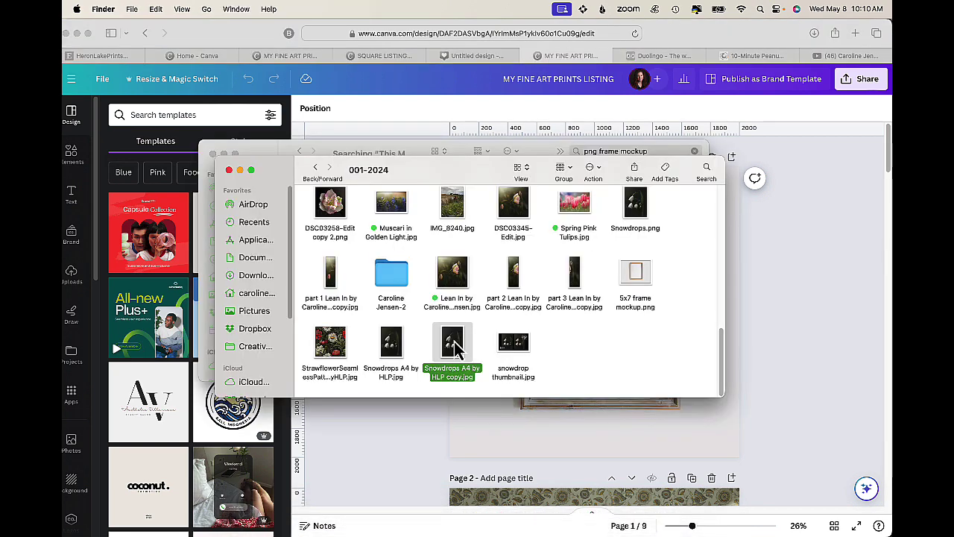
drag(456, 345, 207, 437)
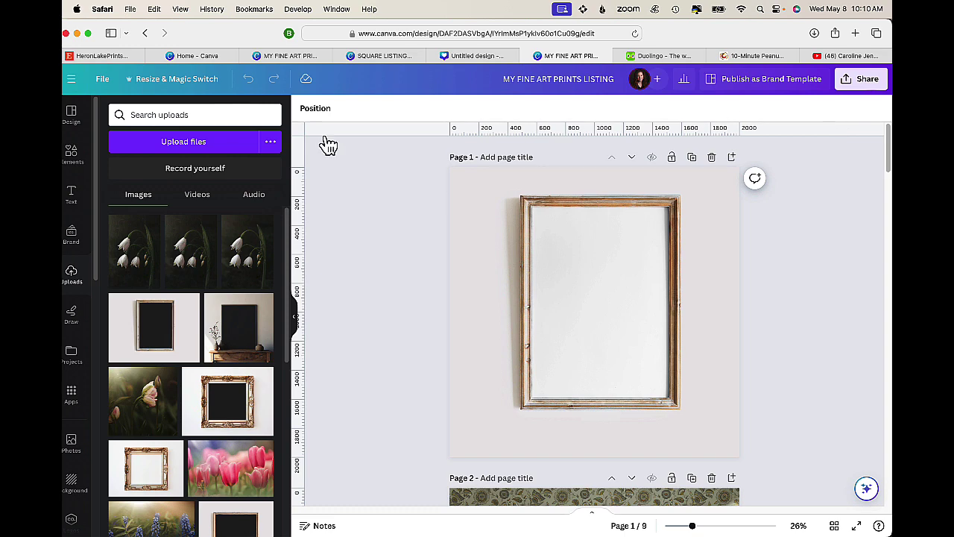
Place the painterly snowdrop version of the photo onto page 1's frame.
click(135, 252)
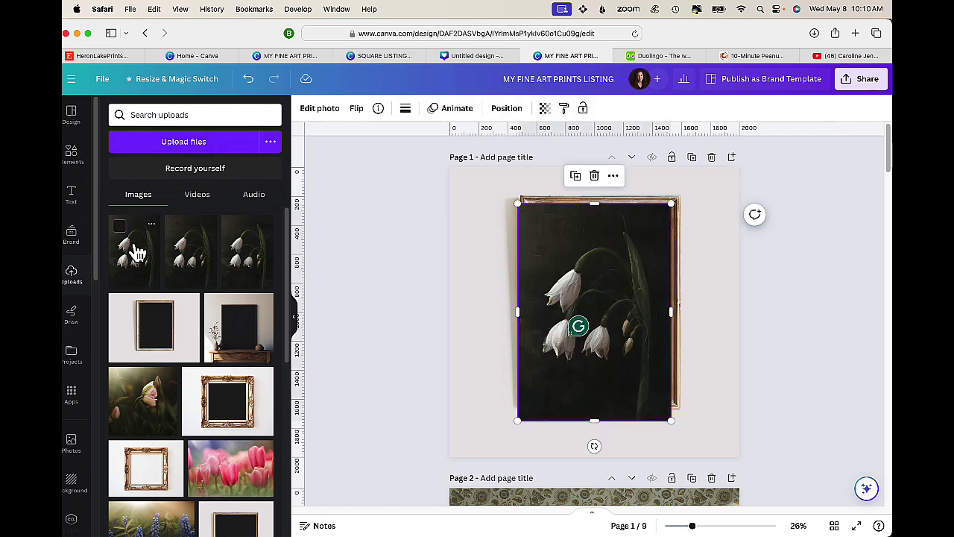
scroll(647, 289, up, 3)
scroll(646, 288, up, 3)
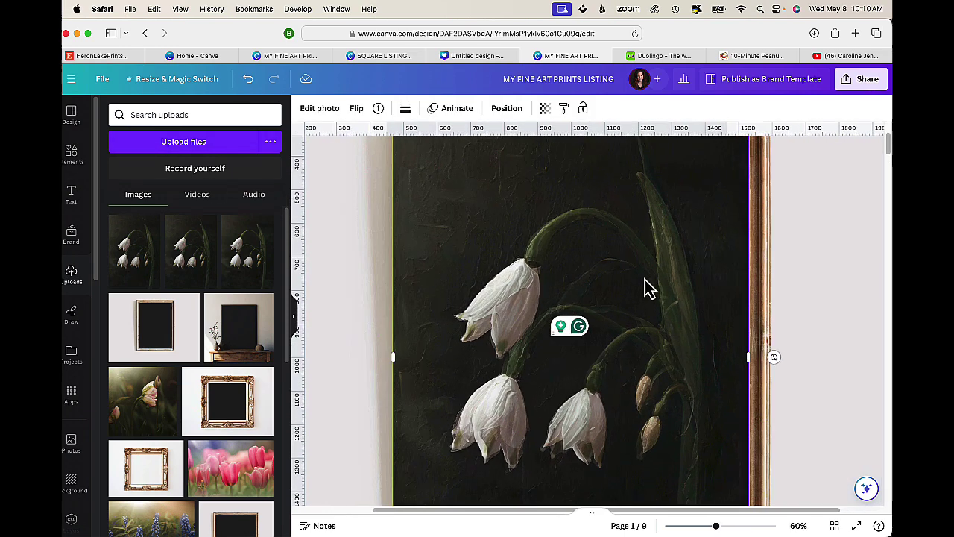
scroll(641, 290, up, 1)
scroll(712, 391, down, 3)
scroll(712, 392, up, 2)
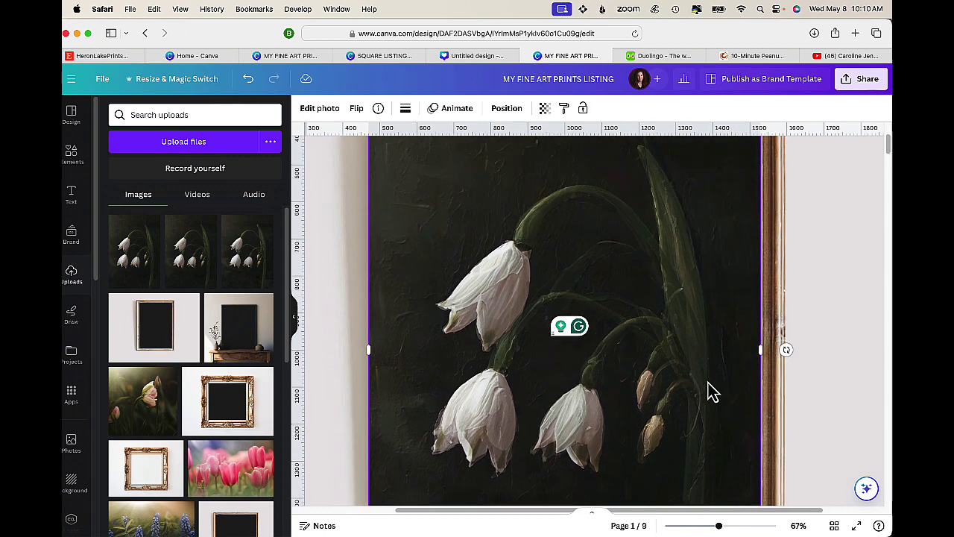
scroll(711, 391, up, 2)
scroll(711, 392, down, 3)
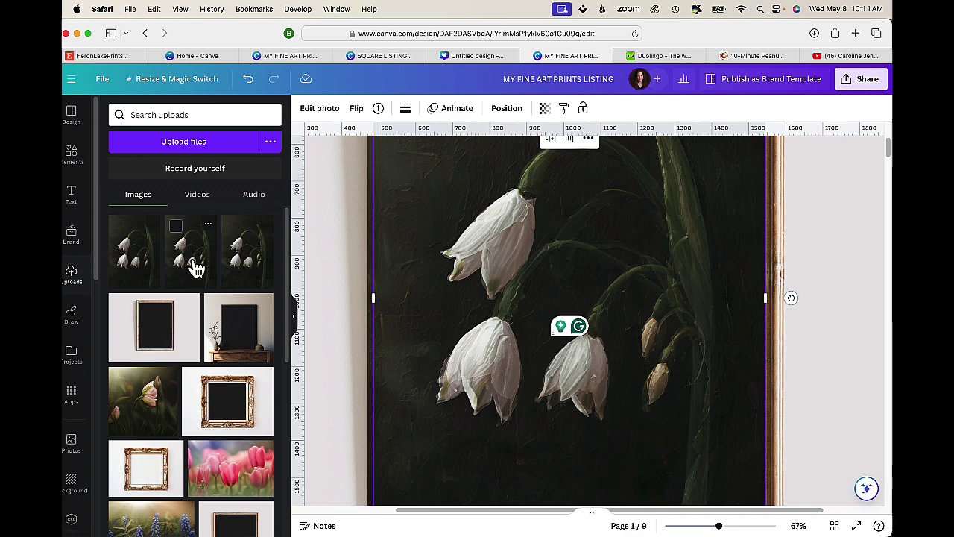
key(Escape)
click(245, 253)
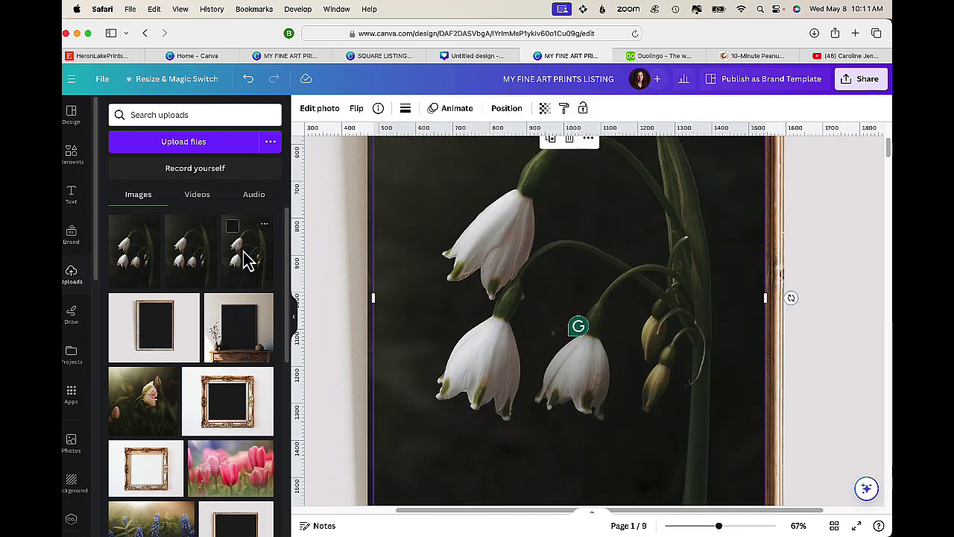
scroll(564, 319, up, 1)
scroll(564, 319, up, 2)
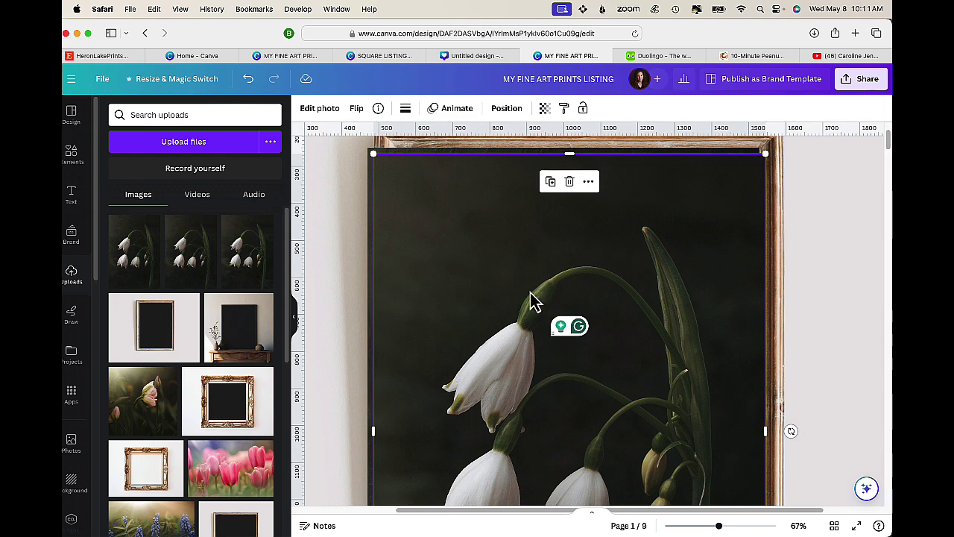
drag(563, 312, 563, 313)
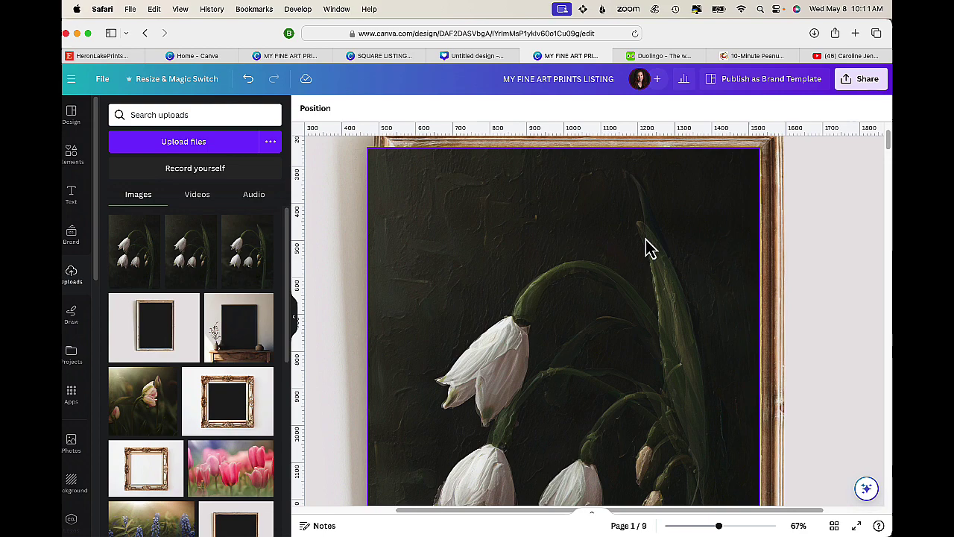
Resize and centre the photo to fill the gold frame, then send it backward.
scroll(648, 249, down, 5)
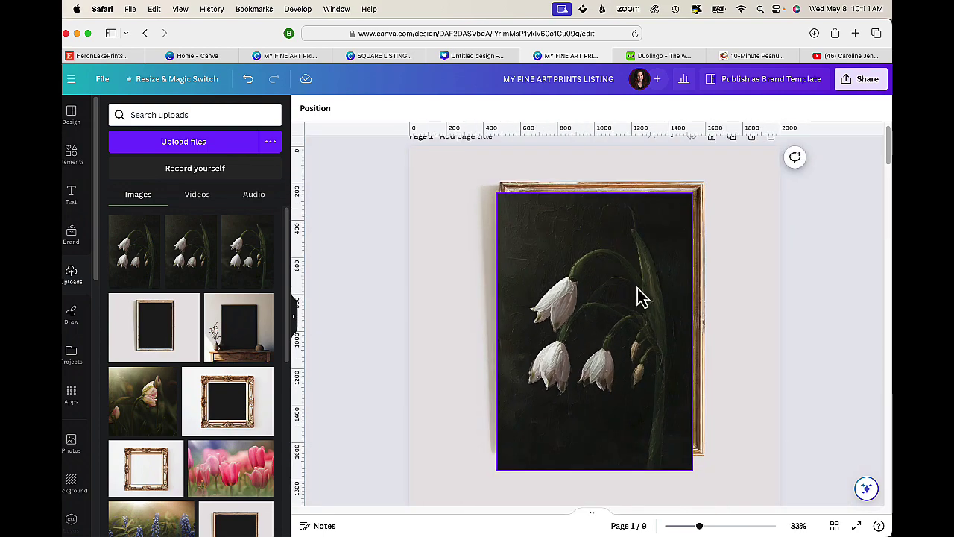
drag(641, 296, 647, 285)
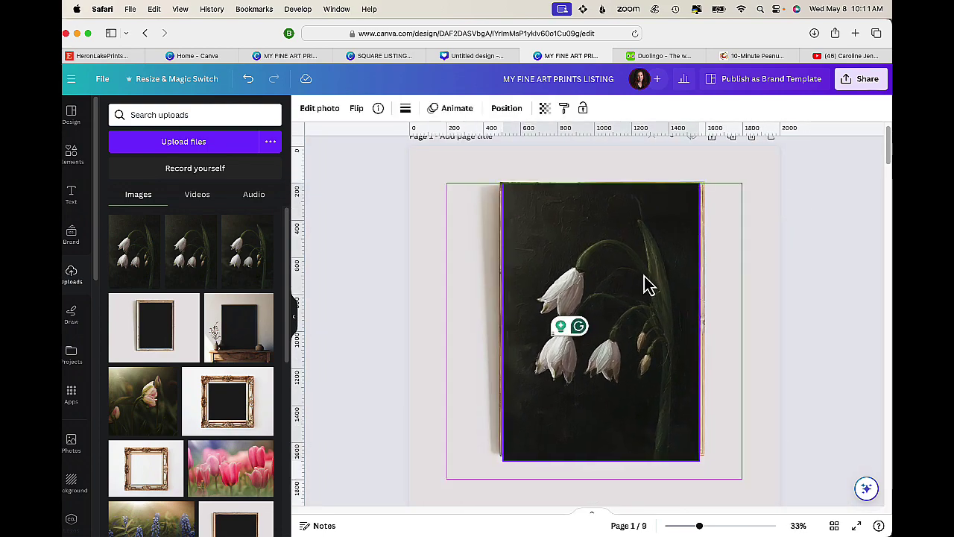
drag(698, 184, 690, 198)
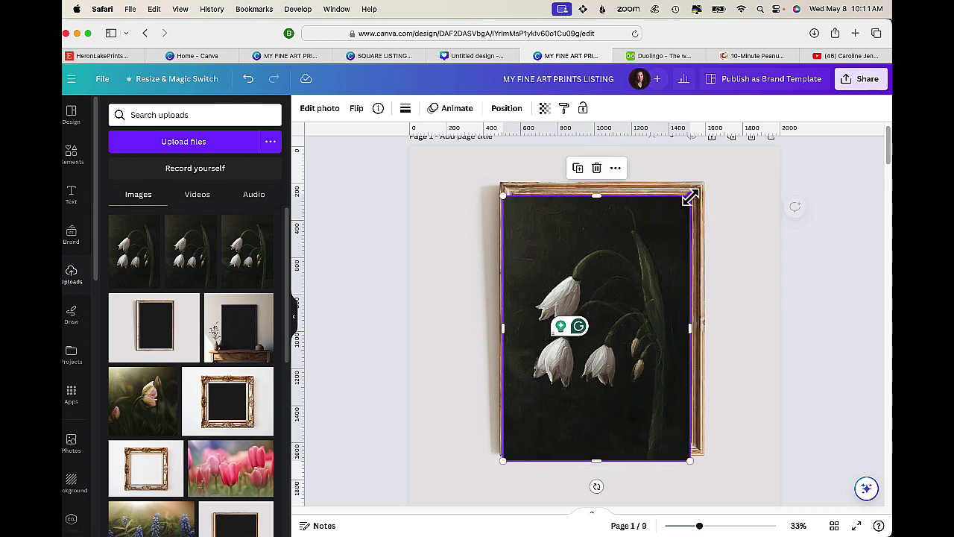
drag(673, 237, 673, 239)
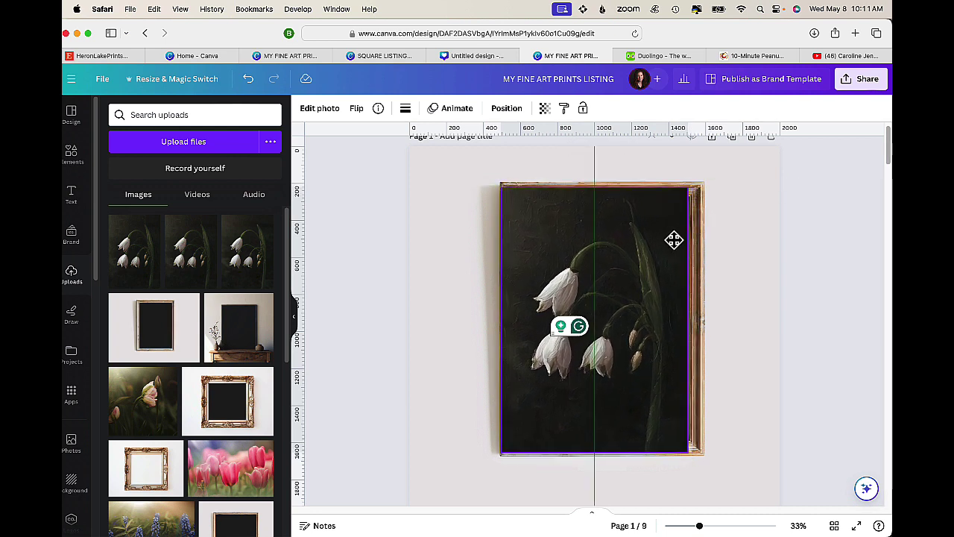
drag(690, 192, 701, 183)
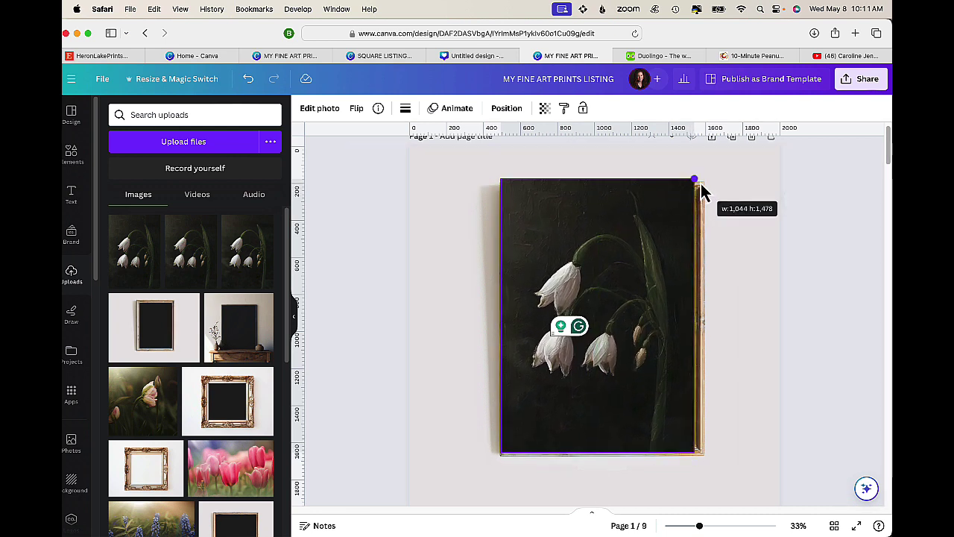
drag(663, 238, 667, 234)
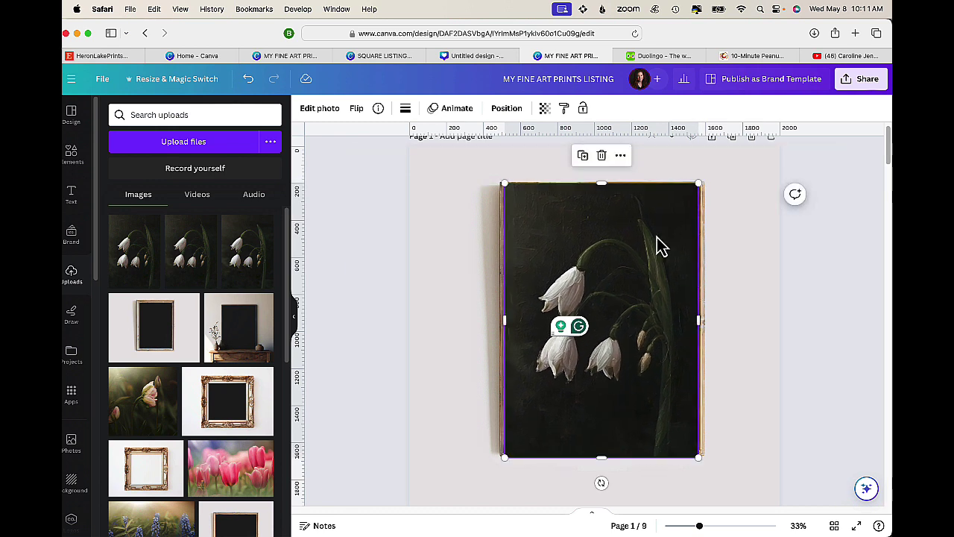
right_click(661, 258)
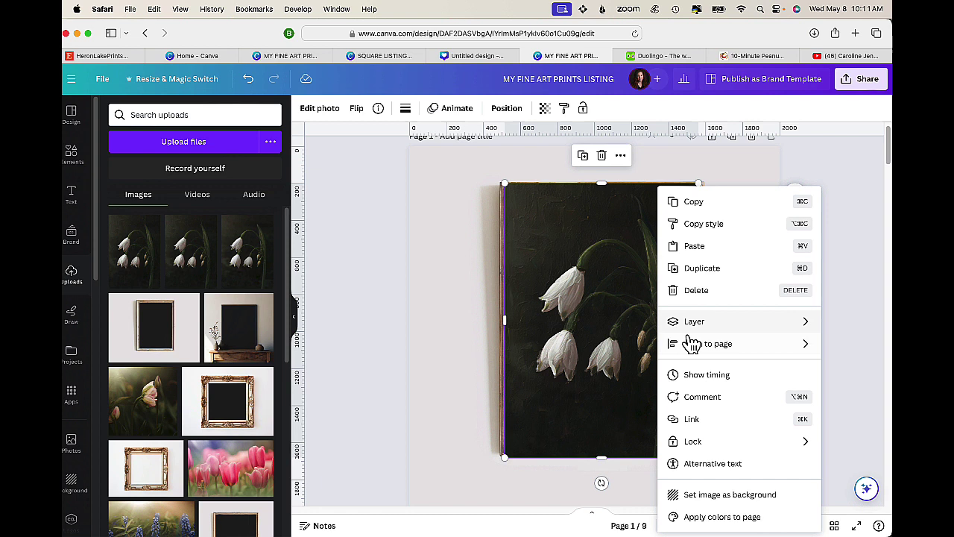
mouse_move(694, 321)
click(796, 366)
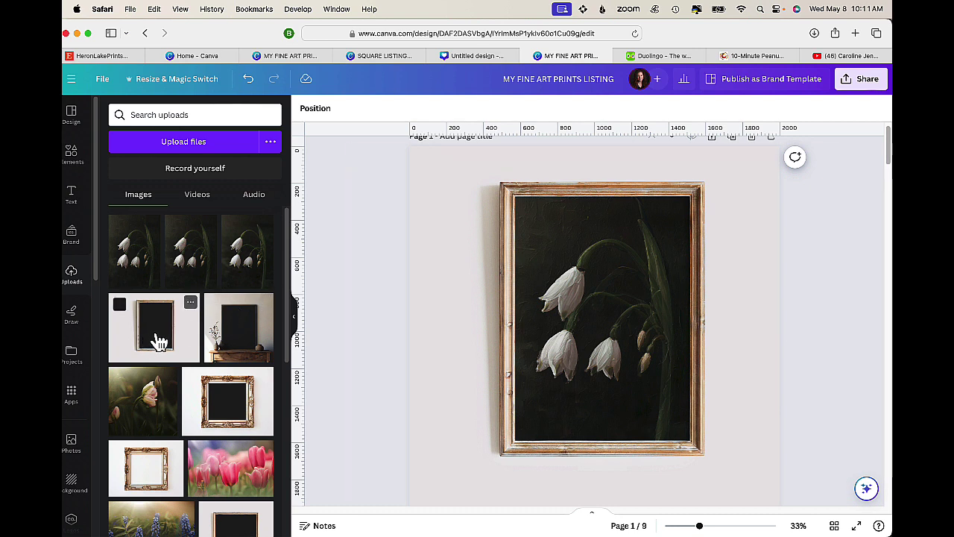
Add the snowdrop photo to page 2, fit it to the frame, and send it backward.
mouse_move(153, 328)
scroll(437, 423, down, 5)
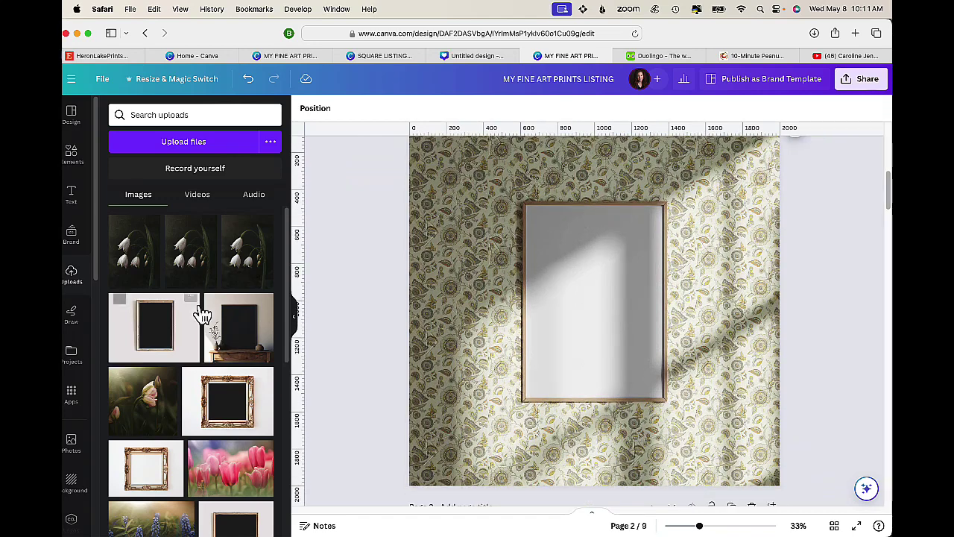
click(131, 263)
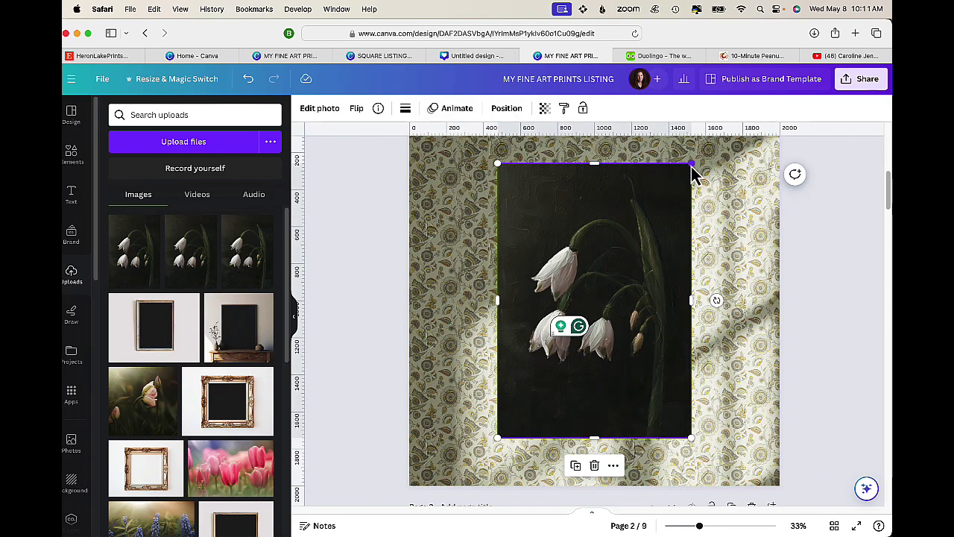
drag(692, 164, 640, 237)
drag(592, 300, 619, 259)
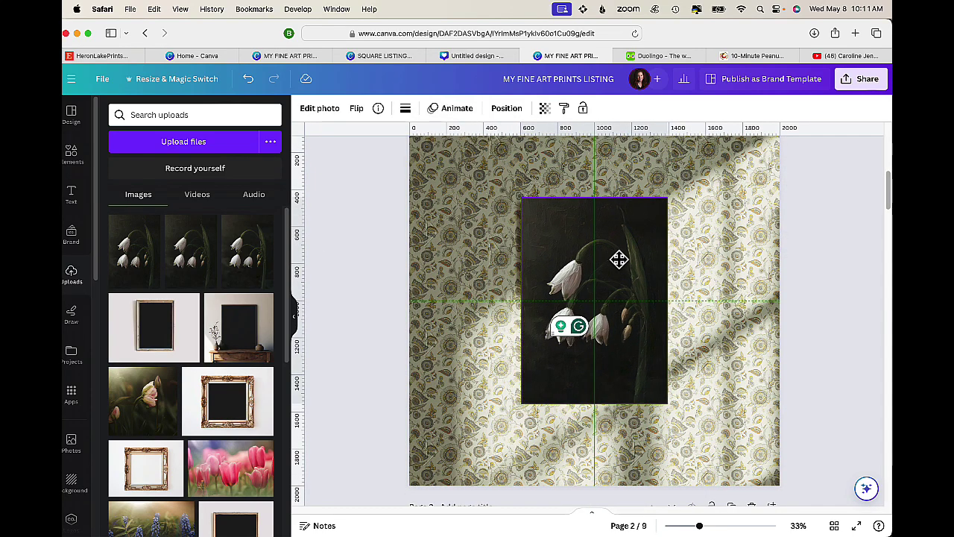
right_click(619, 259)
mouse_move(654, 321)
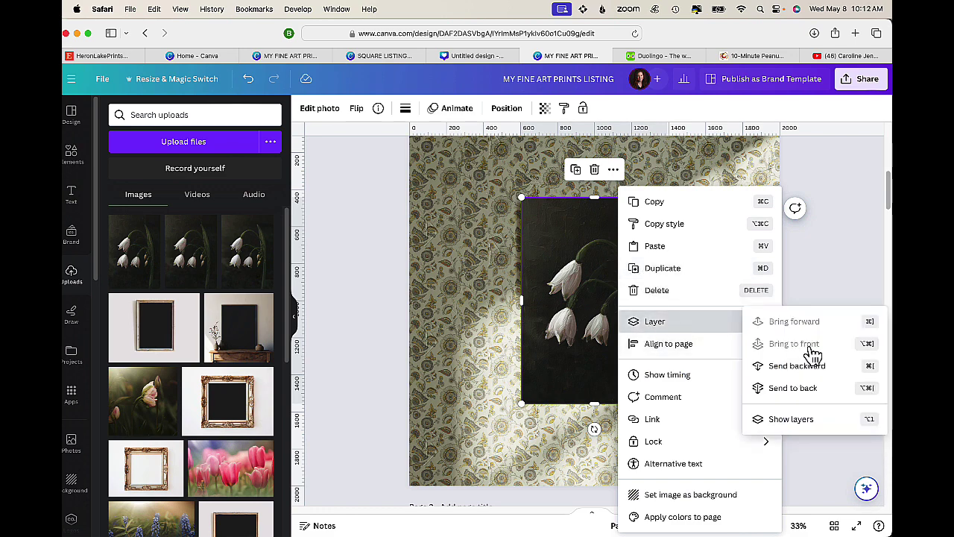
click(807, 367)
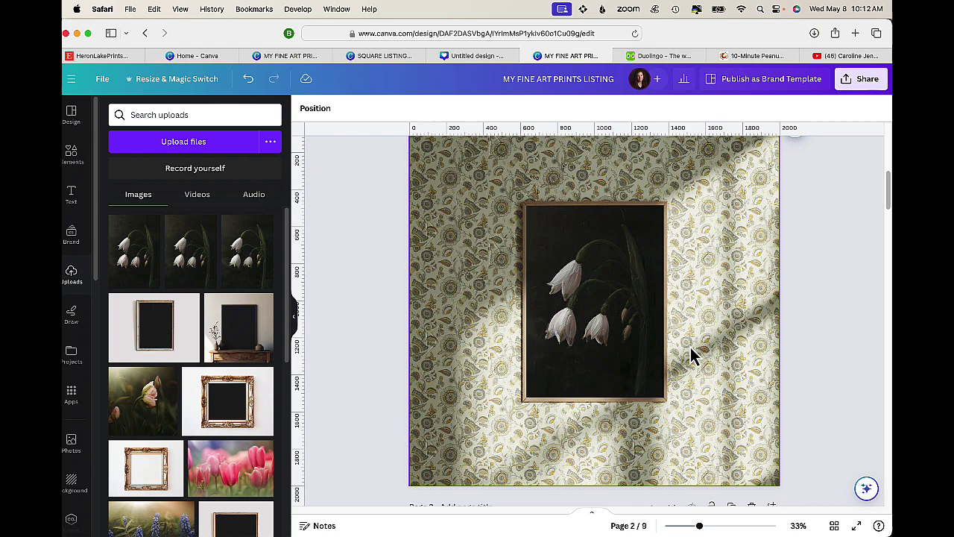
Place the snowdrop photo over page 3's blank frame, resize it, and send it backward.
scroll(690, 349, down, 10)
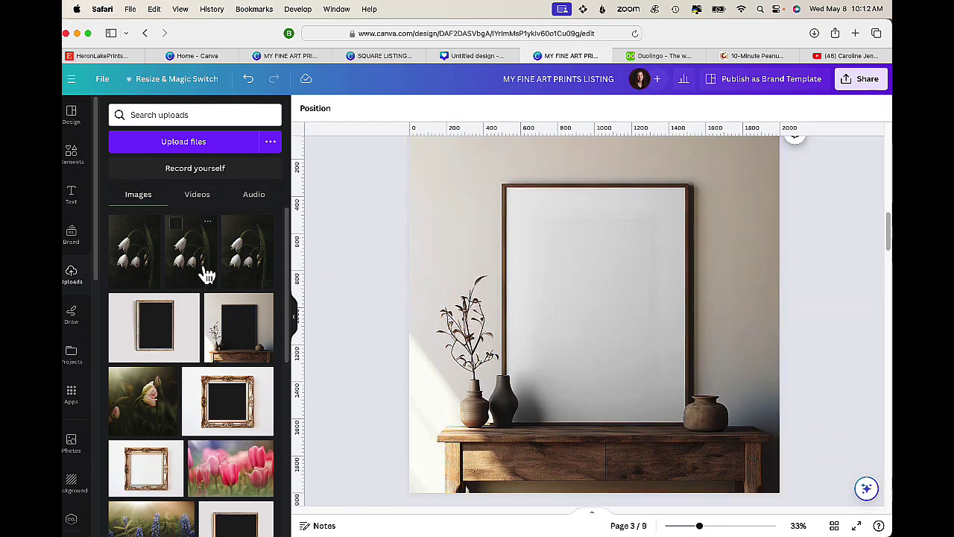
mouse_move(143, 266)
mouse_down()
mouse_move(543, 287)
mouse_move(532, 266)
mouse_up()
mouse_move(645, 388)
mouse_down()
mouse_move(710, 430)
mouse_move(695, 452)
mouse_up()
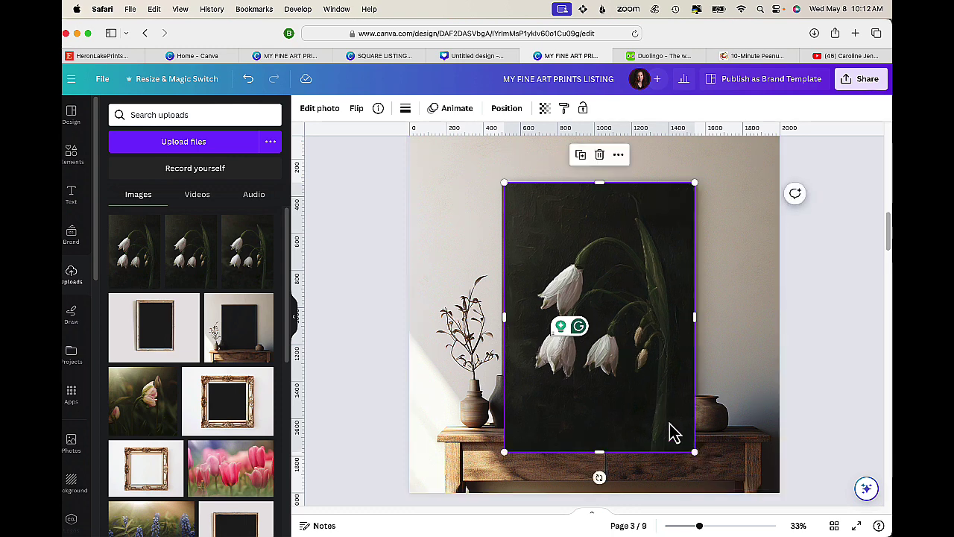
right_click(624, 319)
click(799, 367)
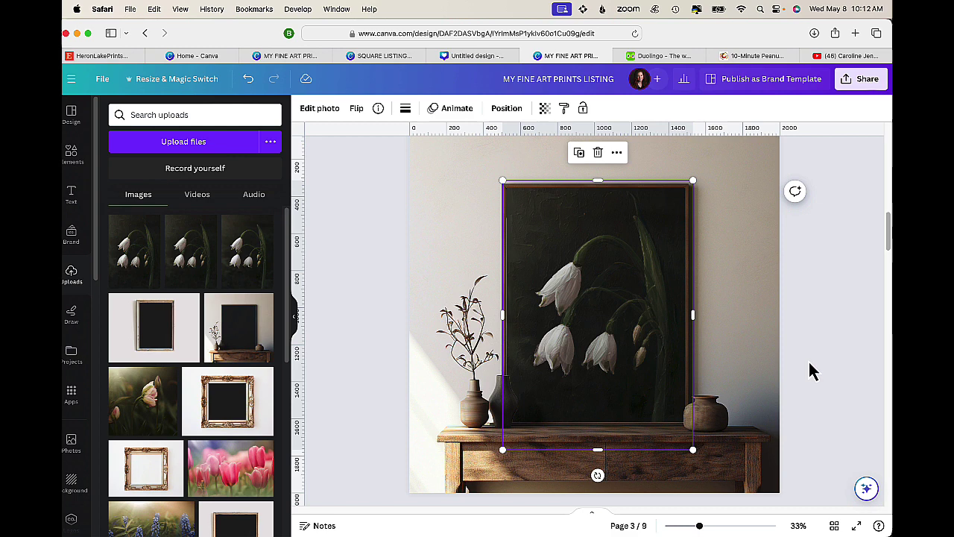
click(832, 347)
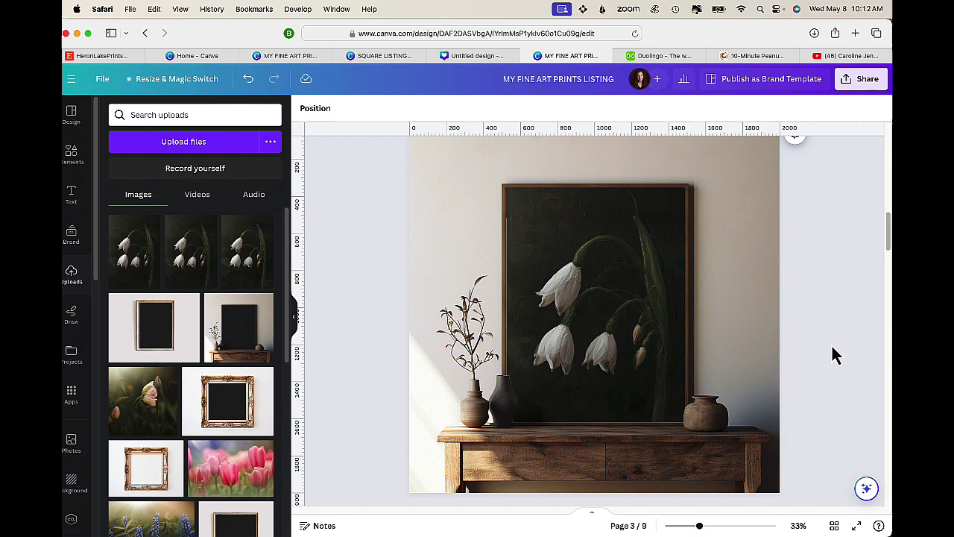
Fit the snowdrop photo into page 4's arch frame and send it behind the frame.
scroll(832, 347, down, 5)
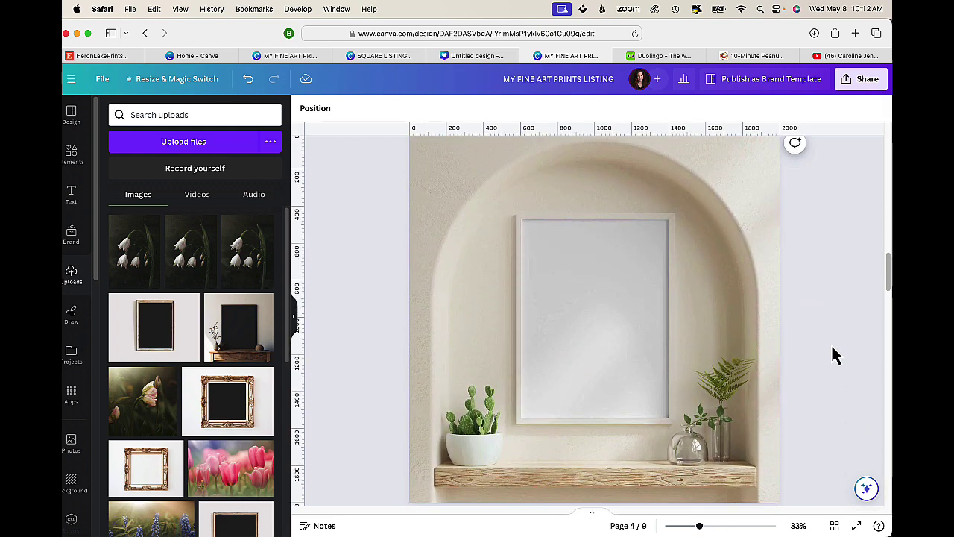
drag(123, 251, 571, 326)
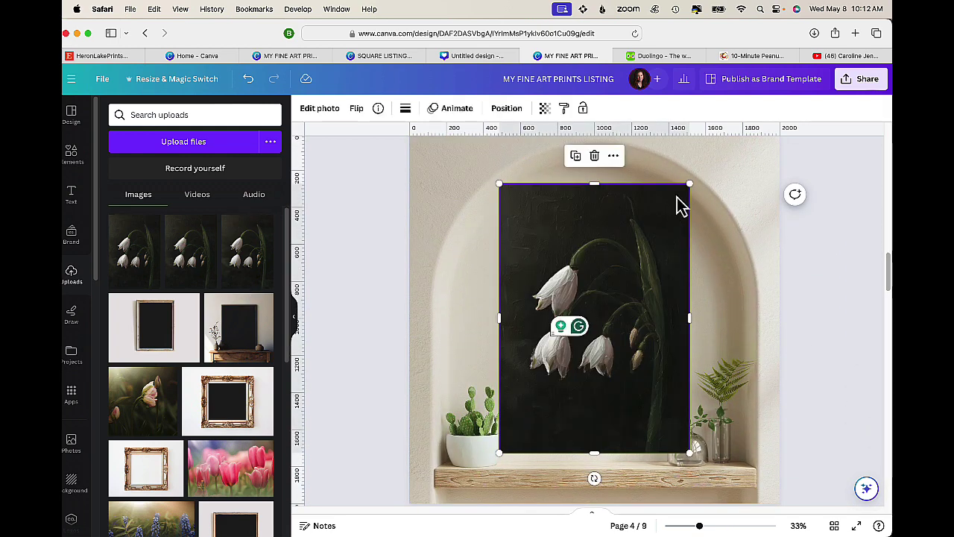
drag(690, 184, 661, 228)
drag(605, 281, 618, 268)
right_click(611, 269)
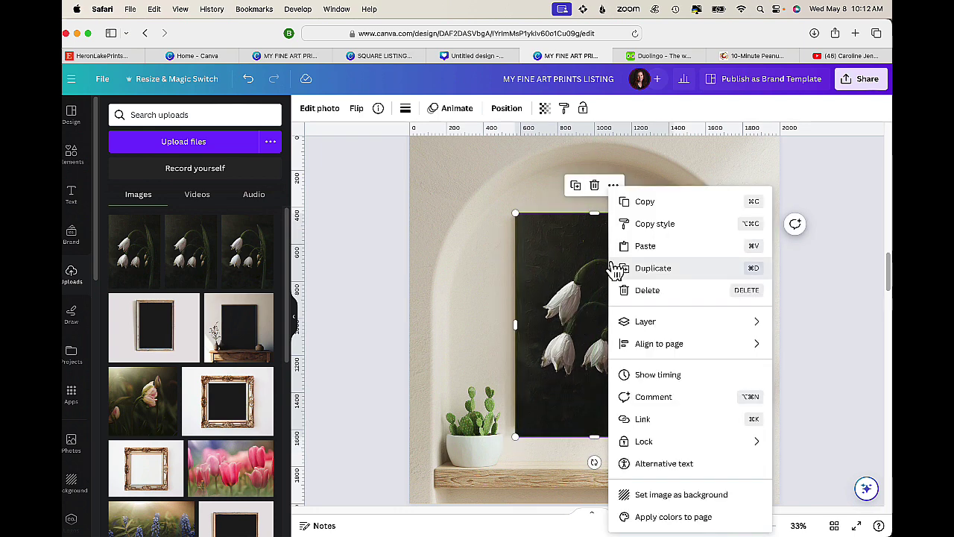
mouse_move(645, 322)
click(792, 370)
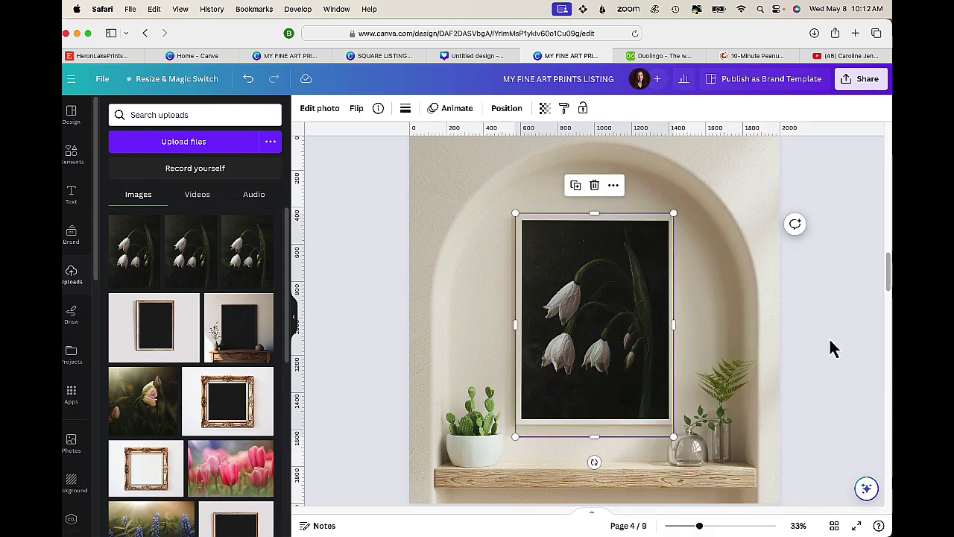
Add the snowdrop photo to page 5, enlarge it over the frame, and send it backward.
scroll(833, 349, down, 5)
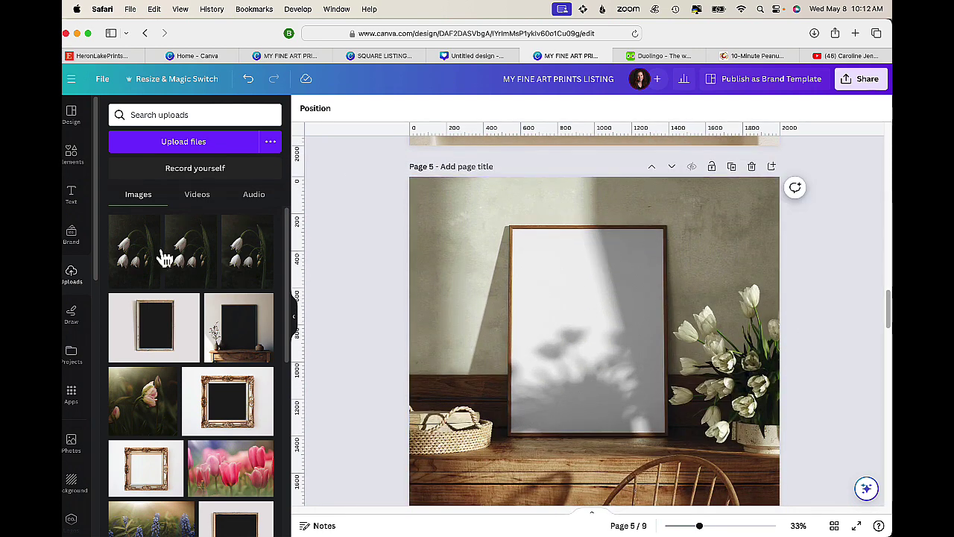
click(153, 253)
drag(614, 366, 596, 330)
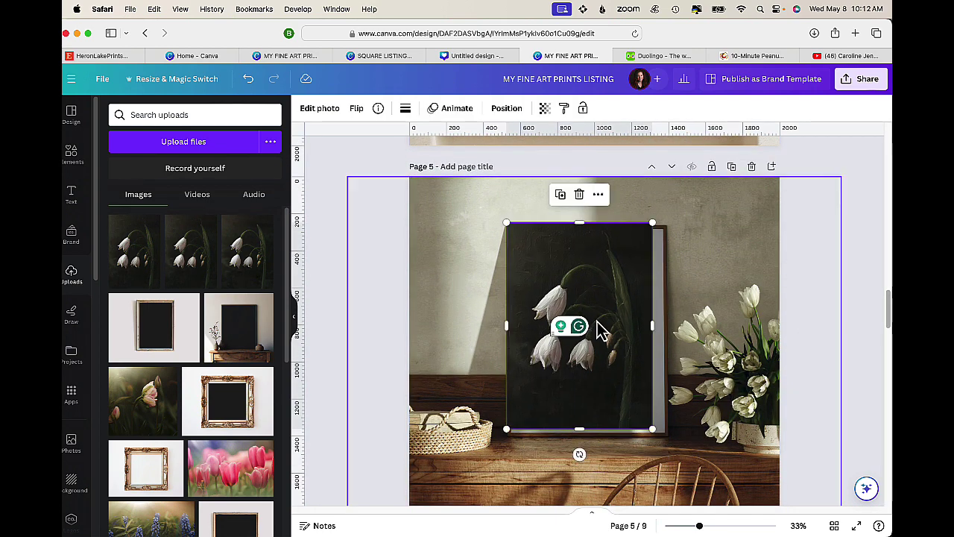
drag(654, 434, 688, 440)
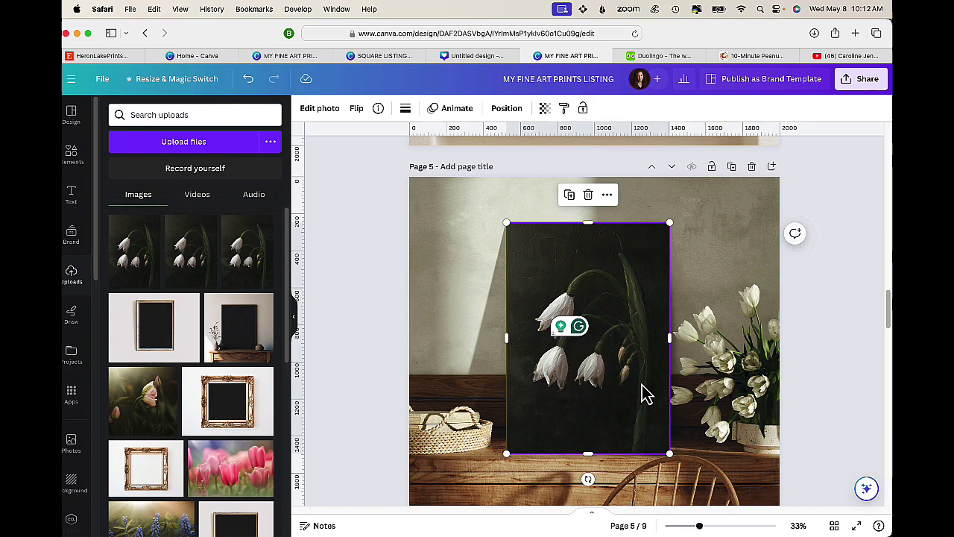
right_click(632, 347)
mouse_move(669, 321)
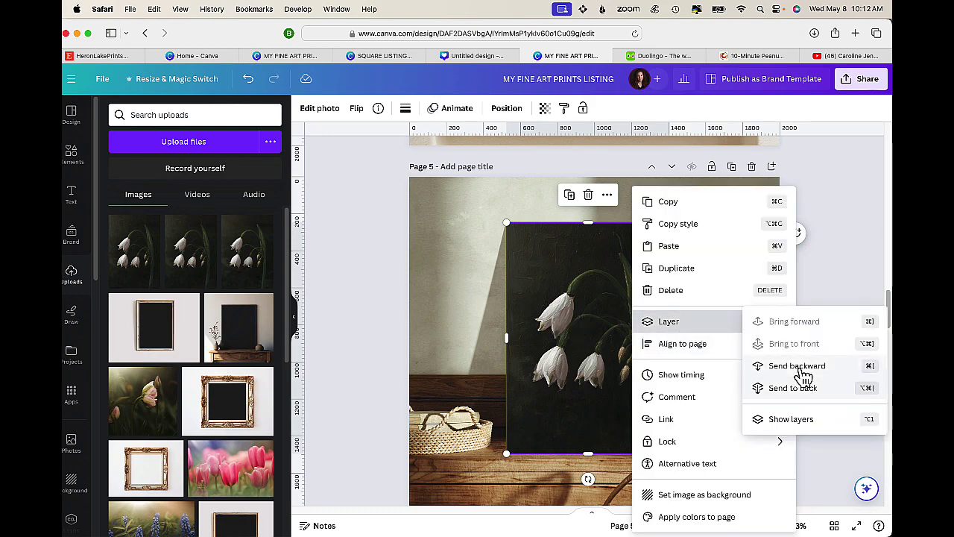
click(797, 372)
click(838, 347)
scroll(837, 347, down, 3)
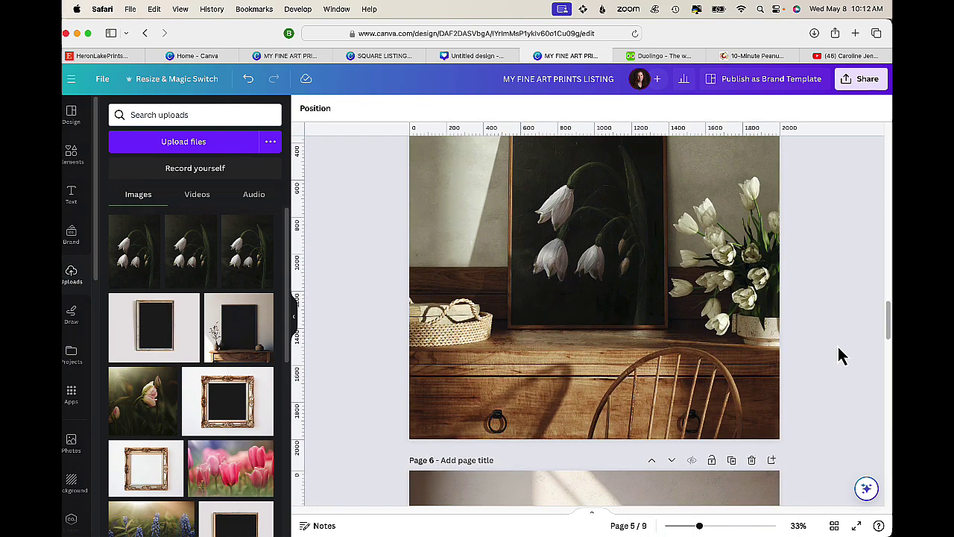
scroll(838, 348, up, 2)
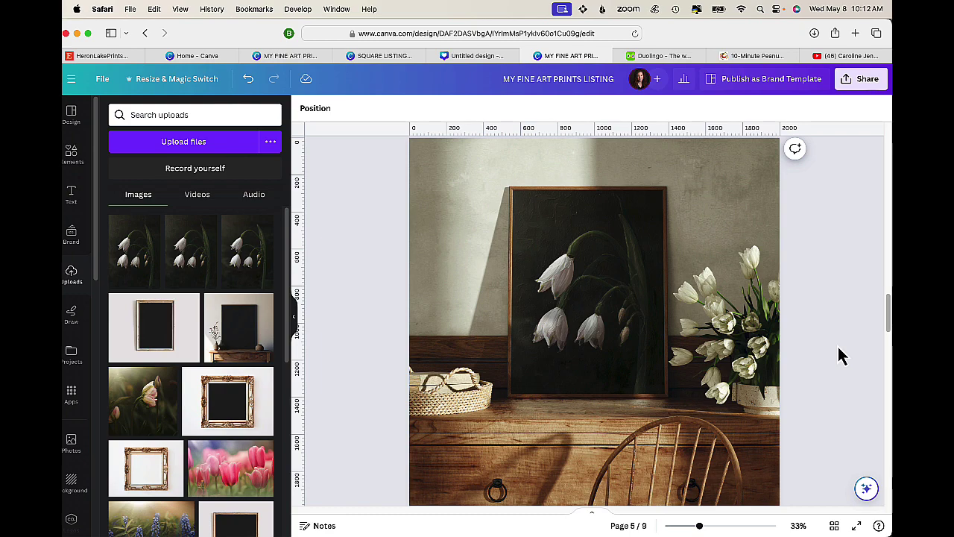
scroll(837, 355, down, 5)
scroll(838, 355, down, 5)
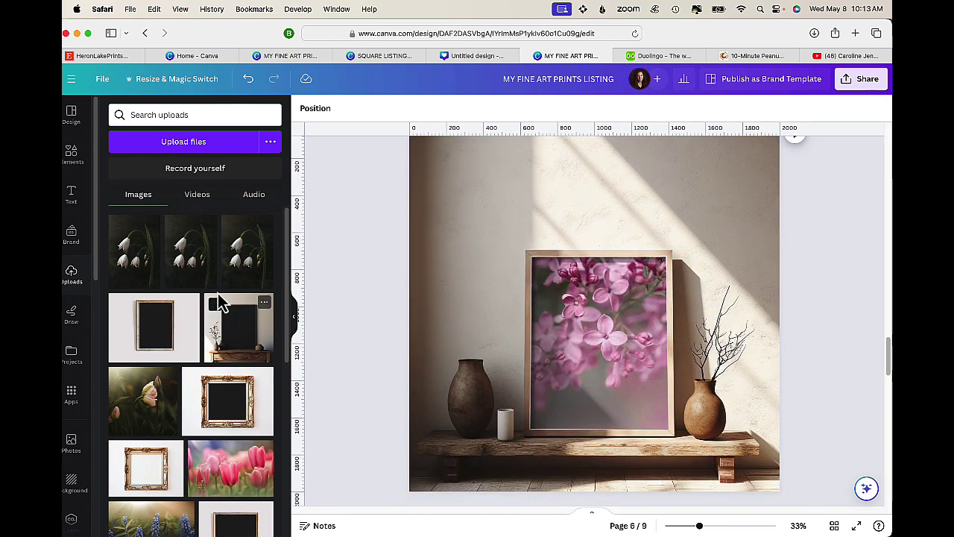
Delete the lilac photo from behind page 6's frame mockup, then restore the mockup's position.
scroll(690, 306, down, 2)
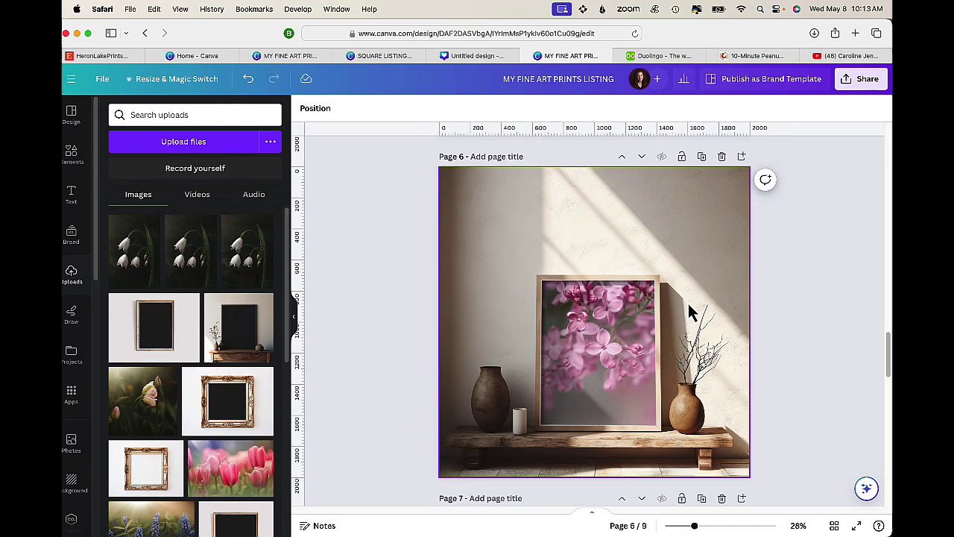
scroll(690, 313, down, 2)
click(697, 261)
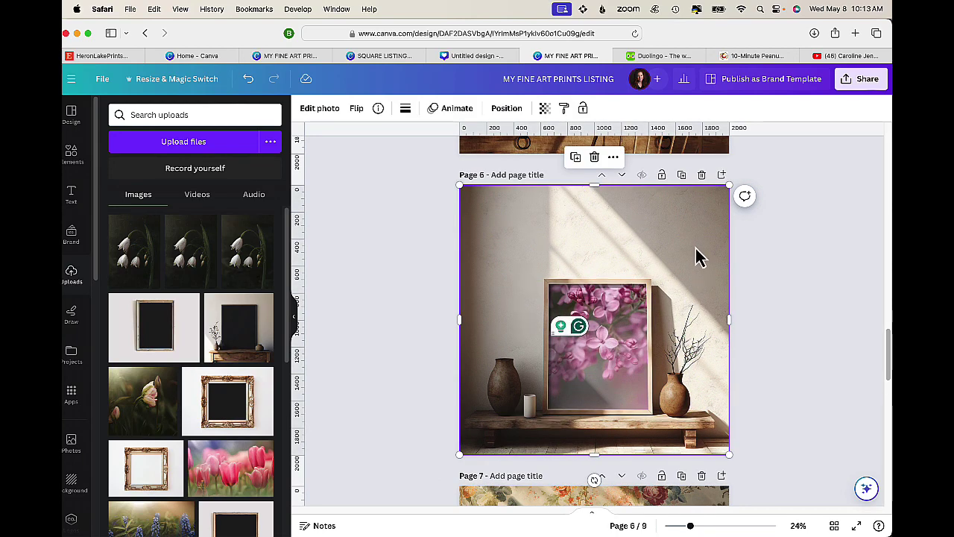
drag(697, 258, 779, 246)
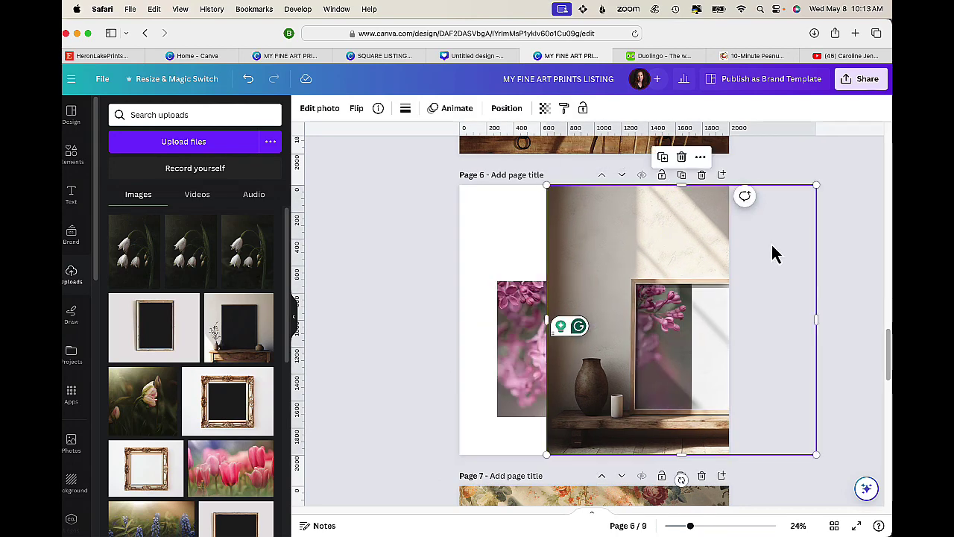
click(513, 340)
key(Delete)
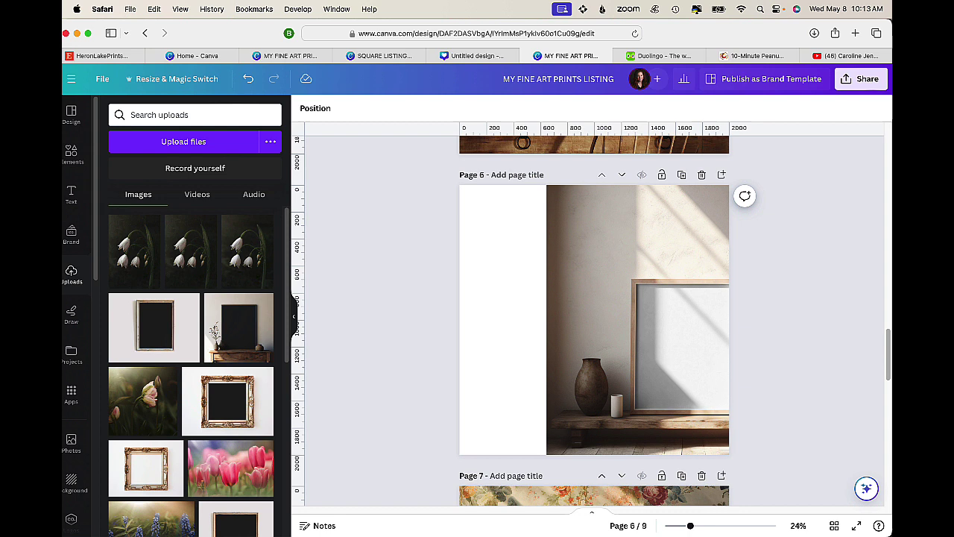
drag(645, 240, 558, 236)
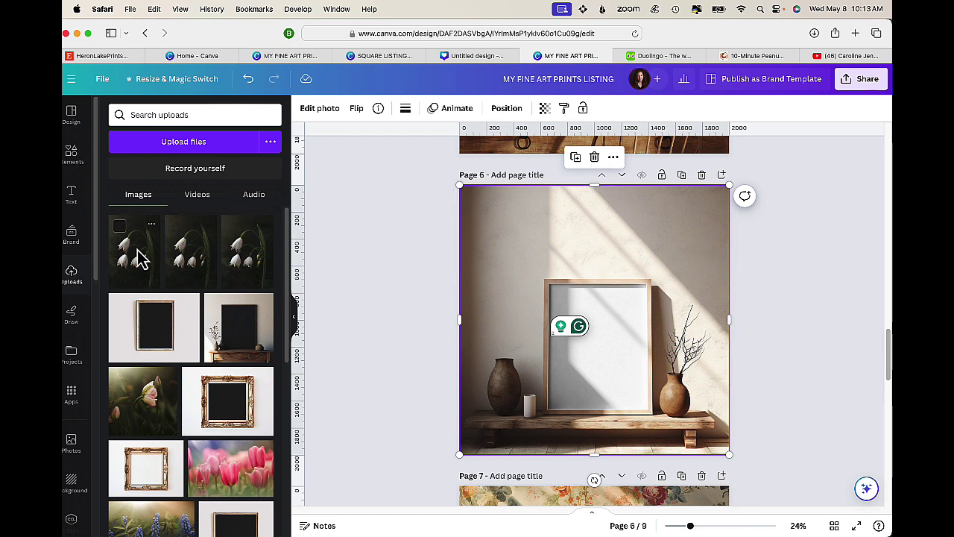
Place the snowdrops photo in page 6's frame and send it behind the mockup.
drag(136, 256, 543, 362)
drag(625, 317, 630, 334)
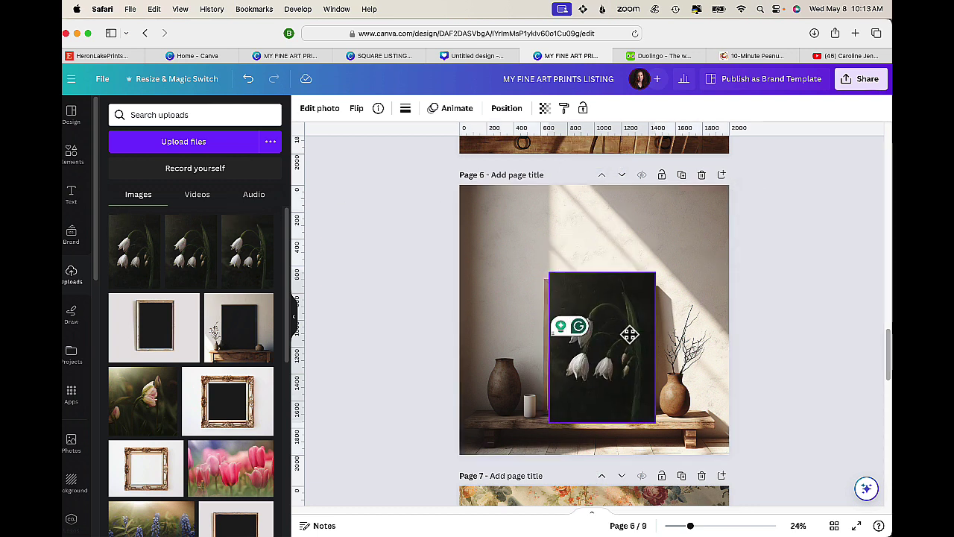
right_click(637, 325)
mouse_move(661, 321)
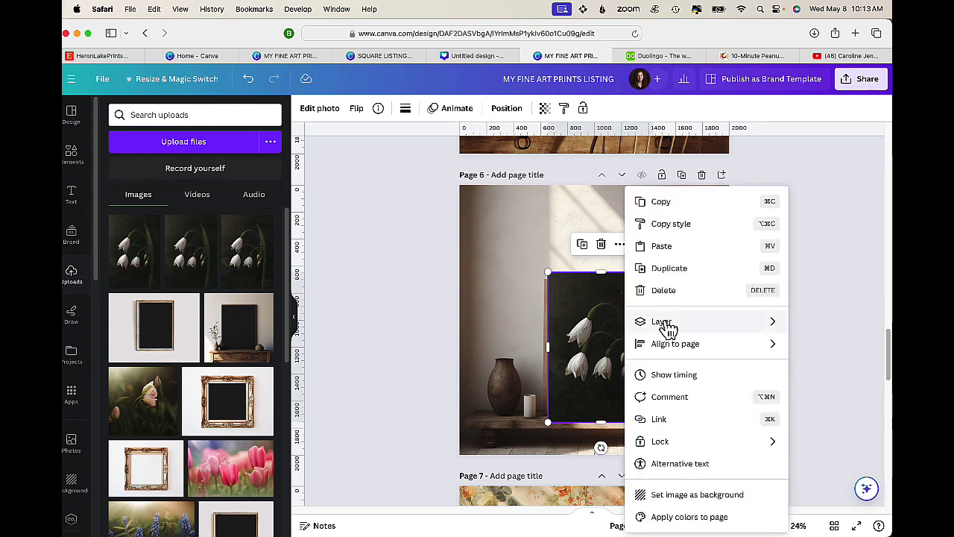
click(797, 365)
click(840, 351)
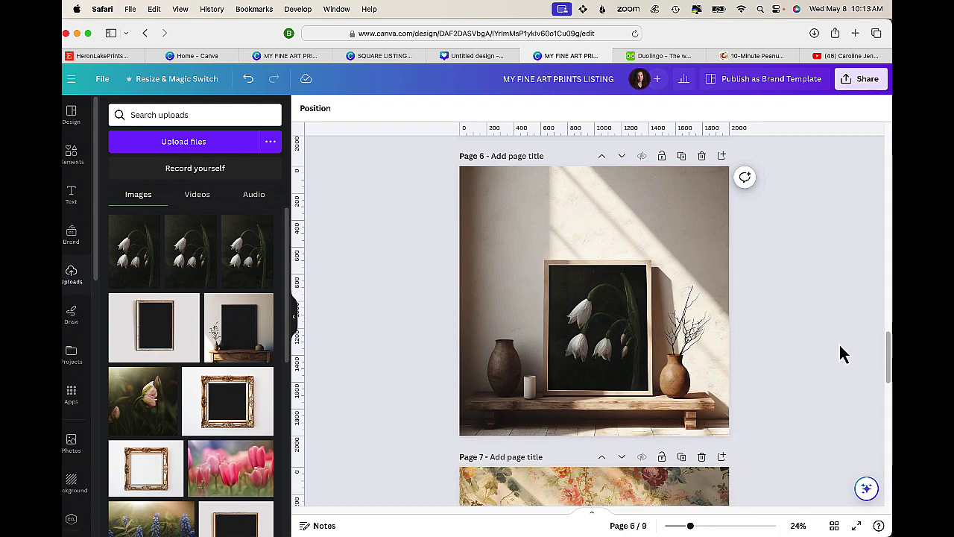
Shift the floral frame image and drop the snowdrops photo onto page 7.
scroll(840, 351, down, 5)
drag(699, 360, 832, 351)
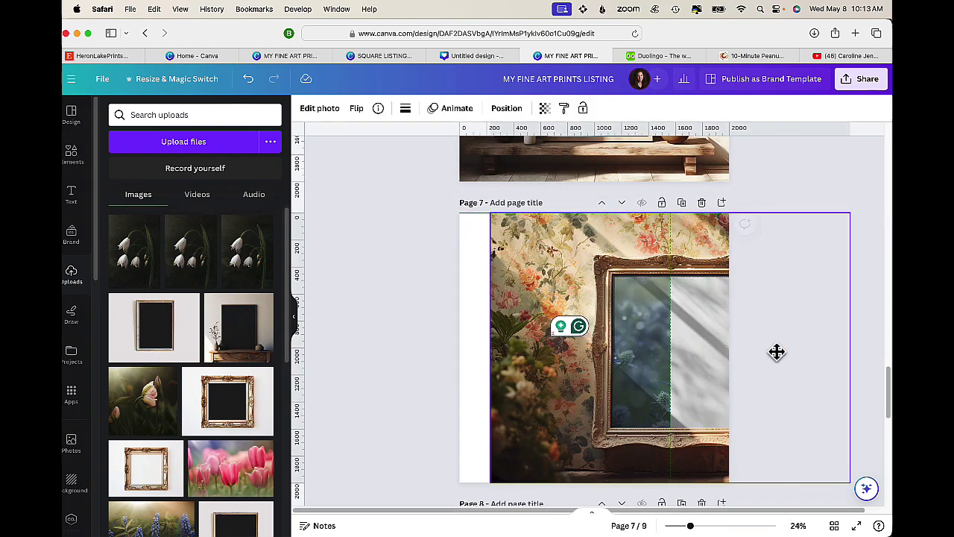
mouse_move(123, 261)
mouse_down()
mouse_move(549, 341)
mouse_move(459, 336)
mouse_up()
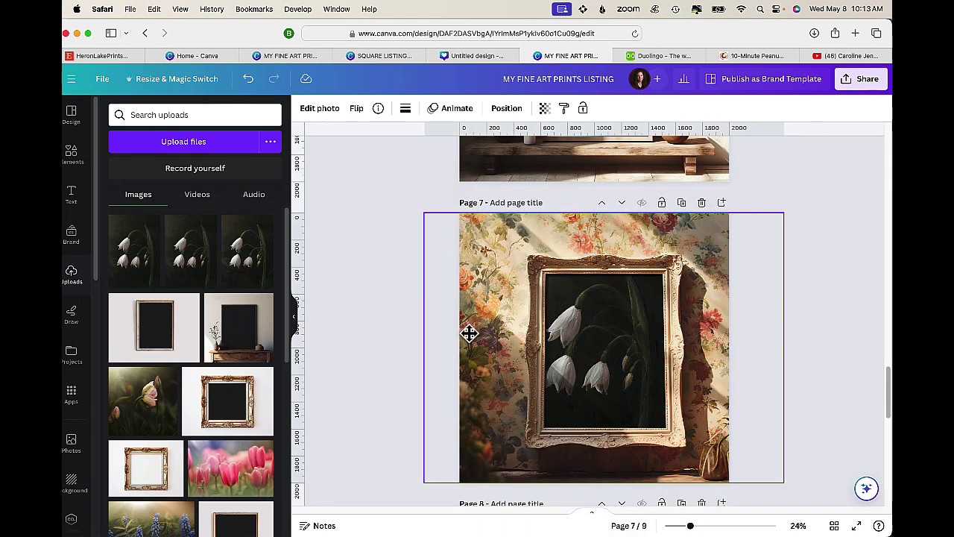
Select the snowdrops layer via Show layers, then shrink and centre it in the gold frame.
right_click(625, 335)
mouse_move(657, 322)
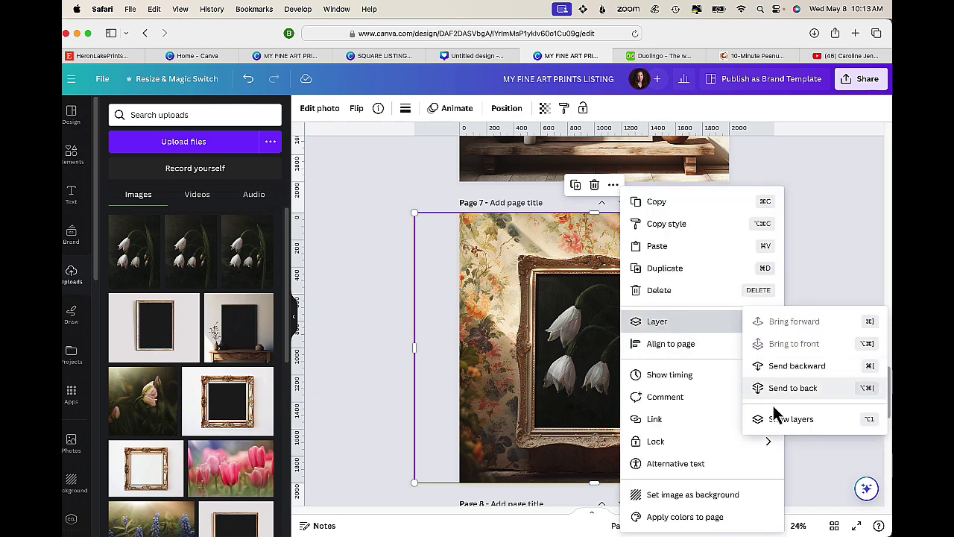
click(780, 423)
click(207, 230)
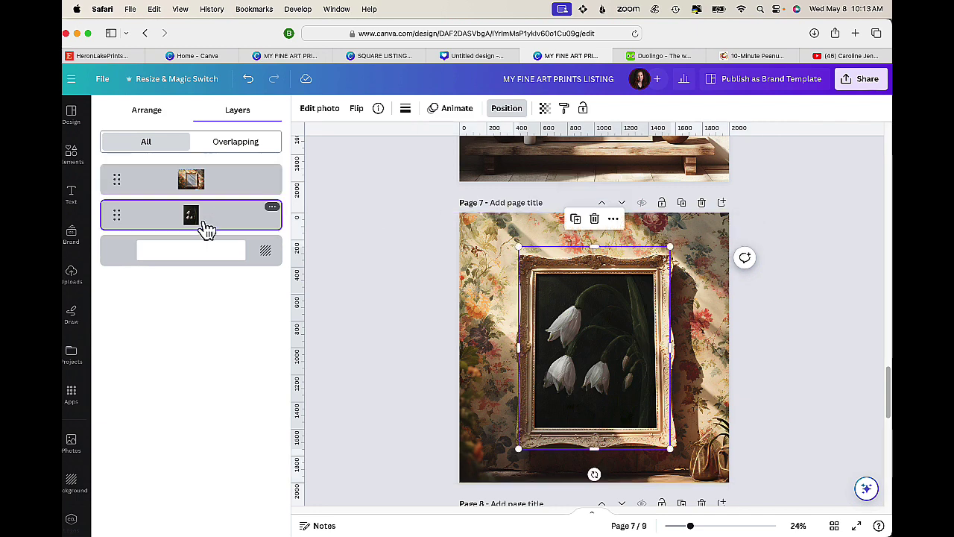
drag(669, 249, 654, 273)
drag(615, 345, 623, 348)
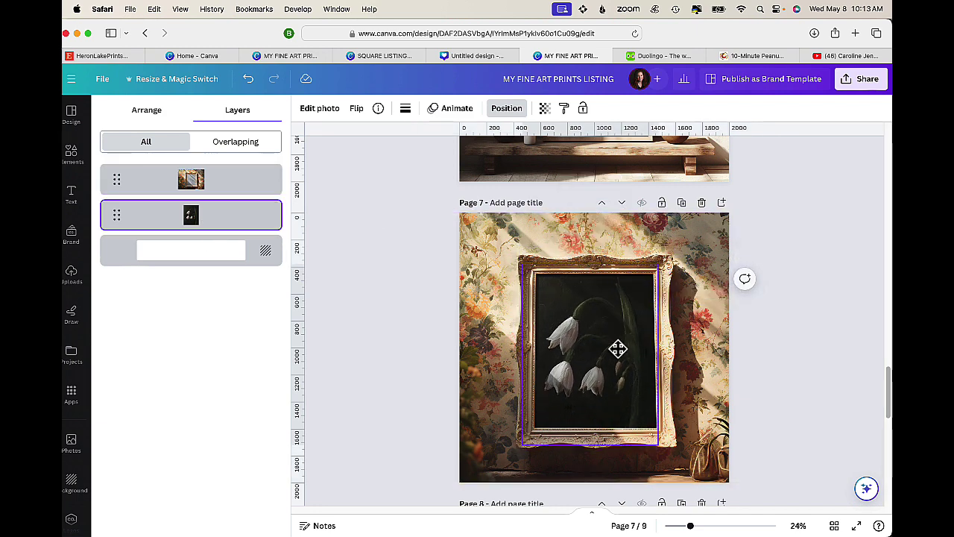
scroll(835, 362, down, 5)
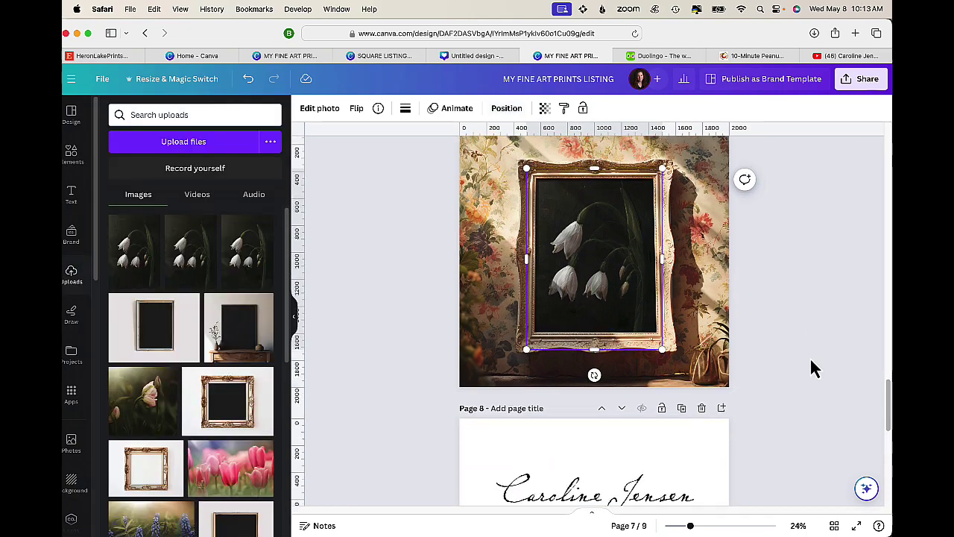
scroll(814, 369, up, 1)
scroll(814, 369, up, 5)
scroll(814, 369, up, 5)
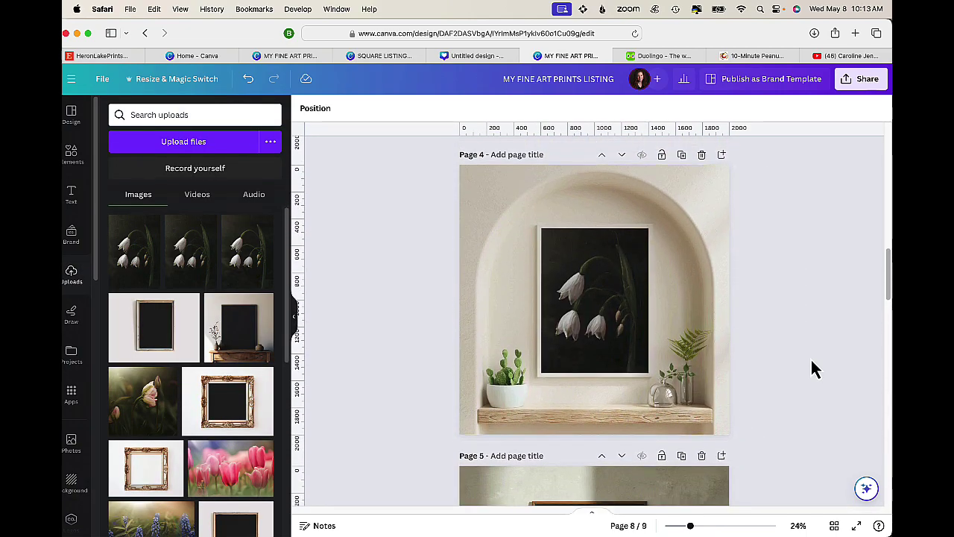
scroll(814, 369, up, 5)
scroll(814, 369, up, 10)
scroll(814, 369, down, 1)
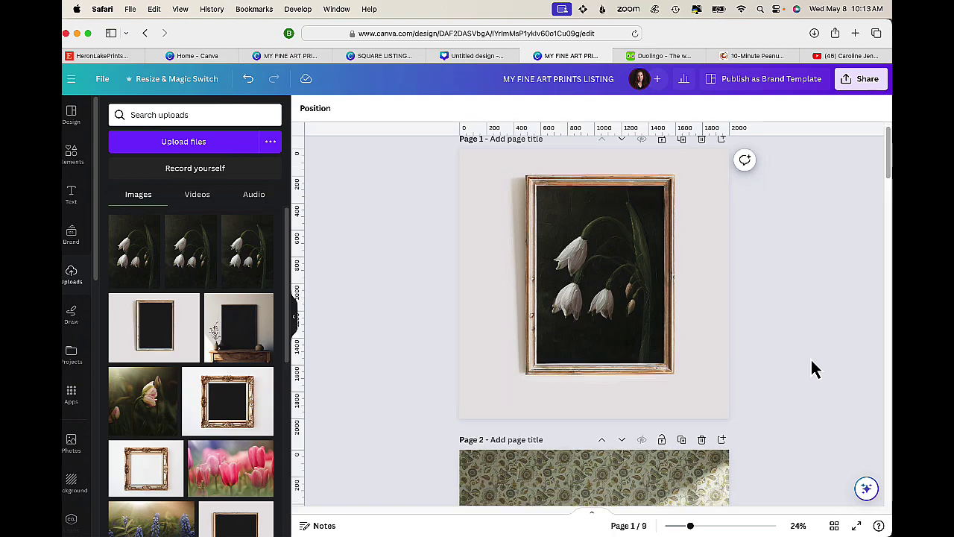
scroll(814, 369, down, 15)
scroll(814, 369, down, 10)
scroll(814, 369, down, 2)
scroll(814, 369, down, 2)
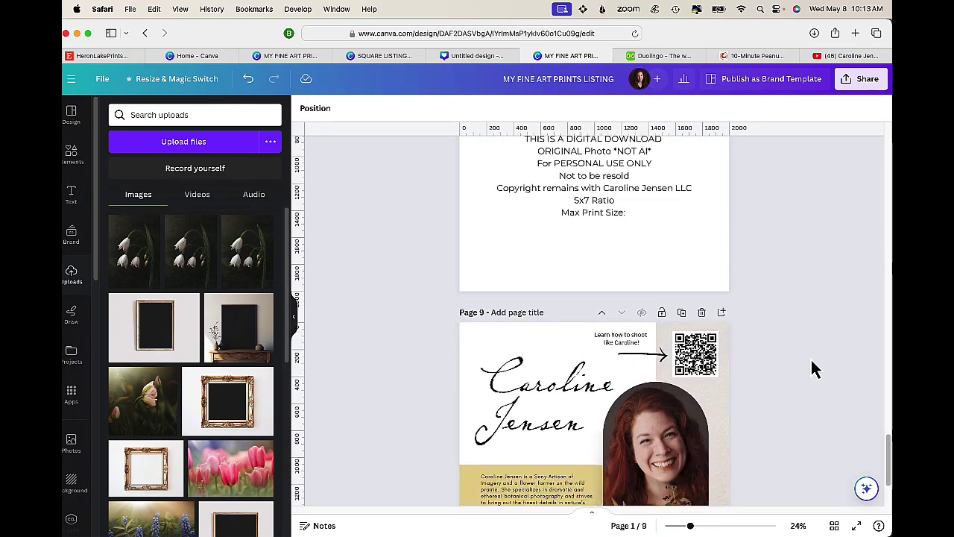
scroll(814, 369, down, 2)
scroll(814, 369, up, 10)
scroll(814, 369, up, 10)
scroll(813, 369, down, 1)
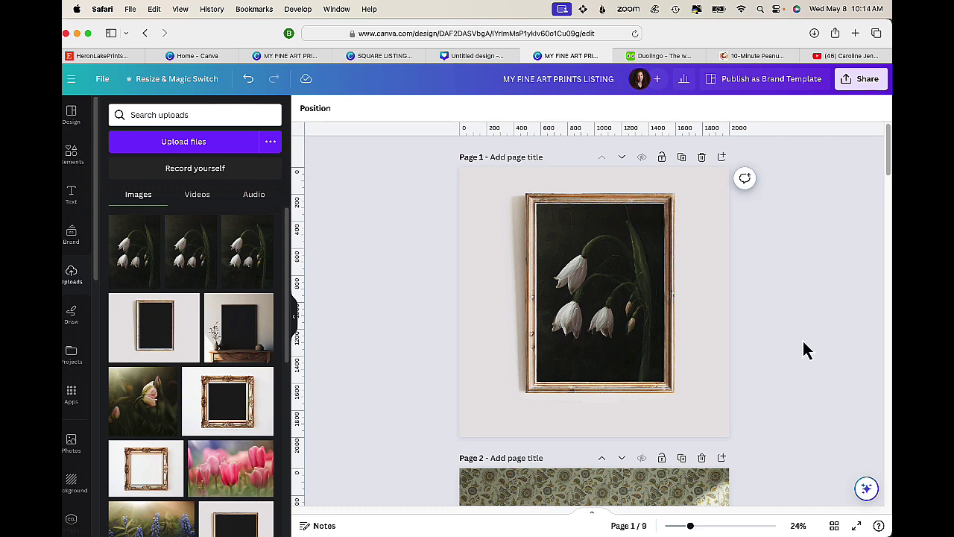
scroll(805, 350, down, 10)
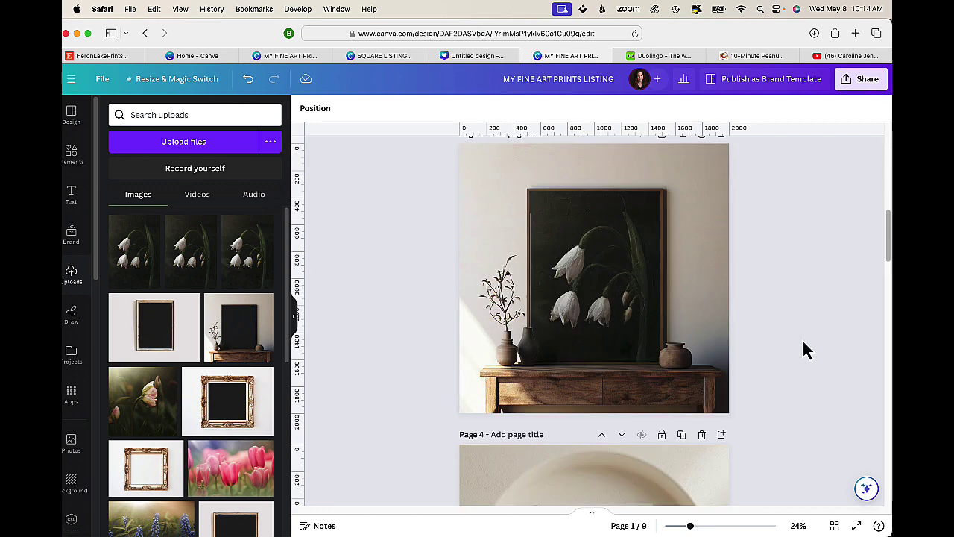
scroll(805, 350, down, 5)
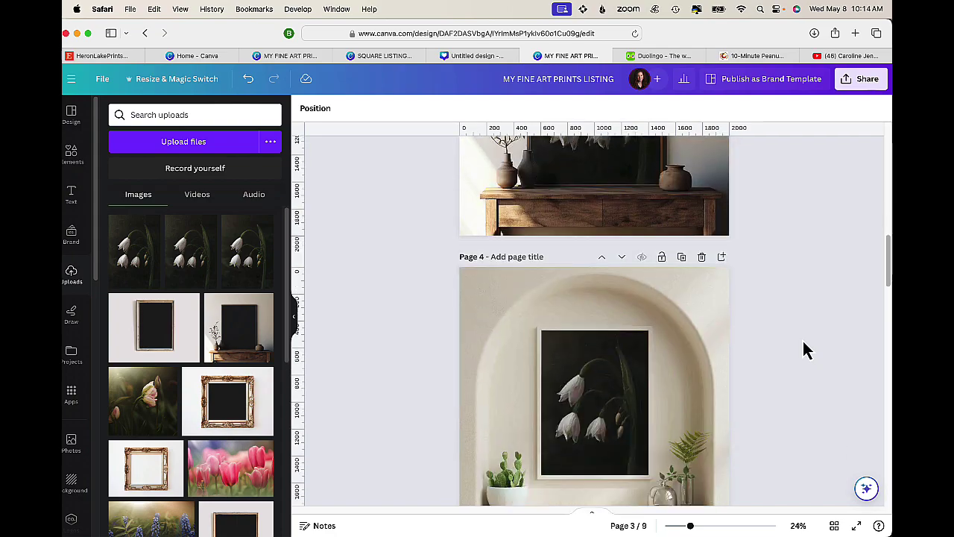
scroll(805, 350, down, 4)
scroll(805, 350, down, 4)
scroll(805, 350, down, 1)
scroll(803, 343, down, 8)
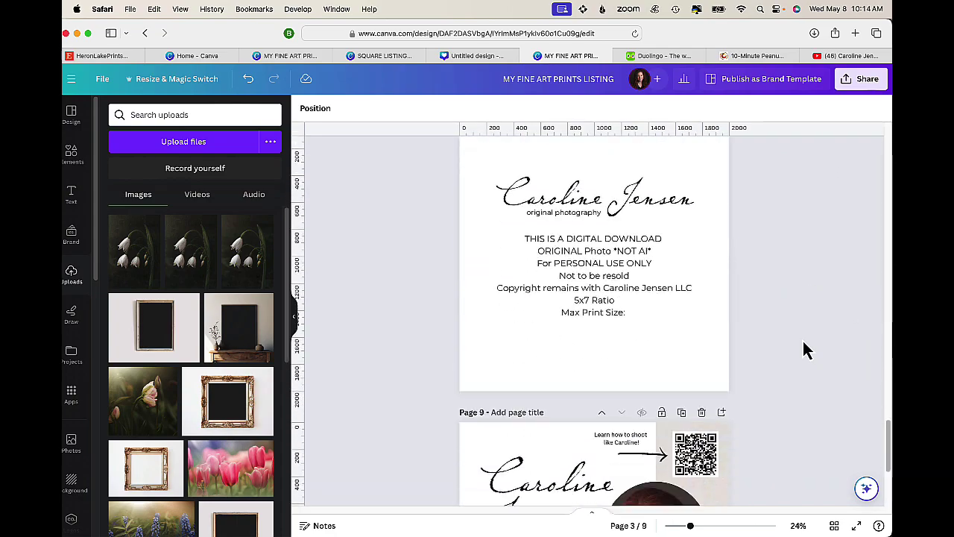
scroll(803, 343, down, 2)
scroll(803, 343, down, 2)
scroll(803, 343, down, 2)
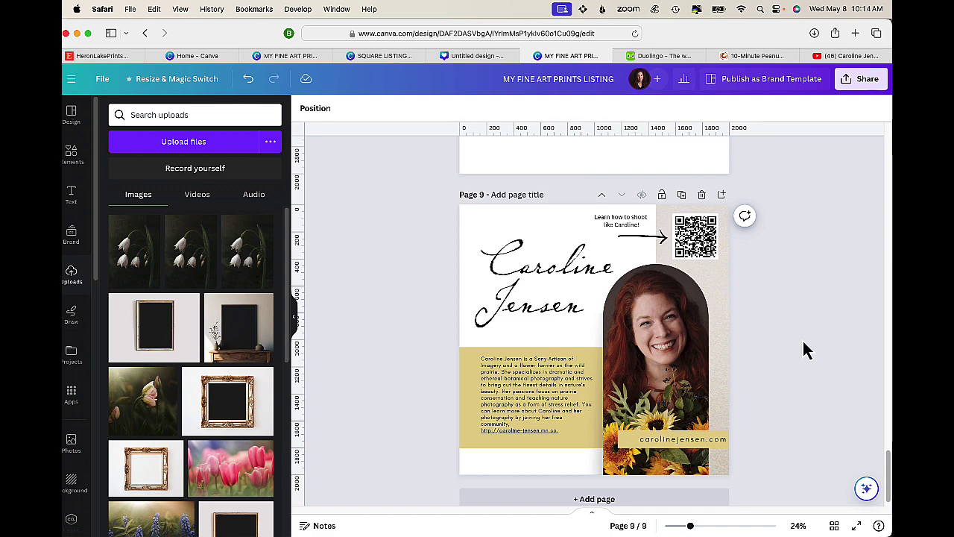
scroll(803, 349, up, 8)
scroll(803, 349, up, 2)
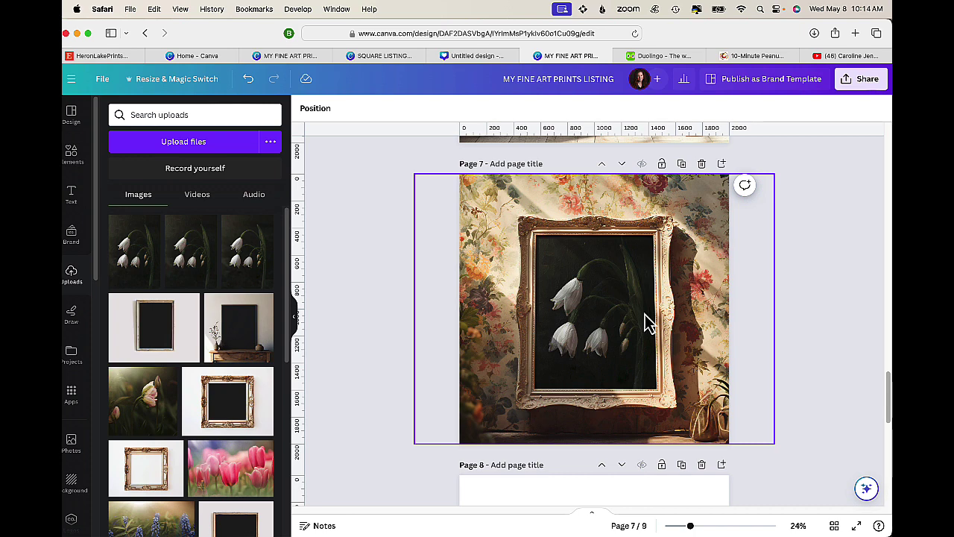
Go to carolinejensen.com in a new browser tab.
click(855, 35)
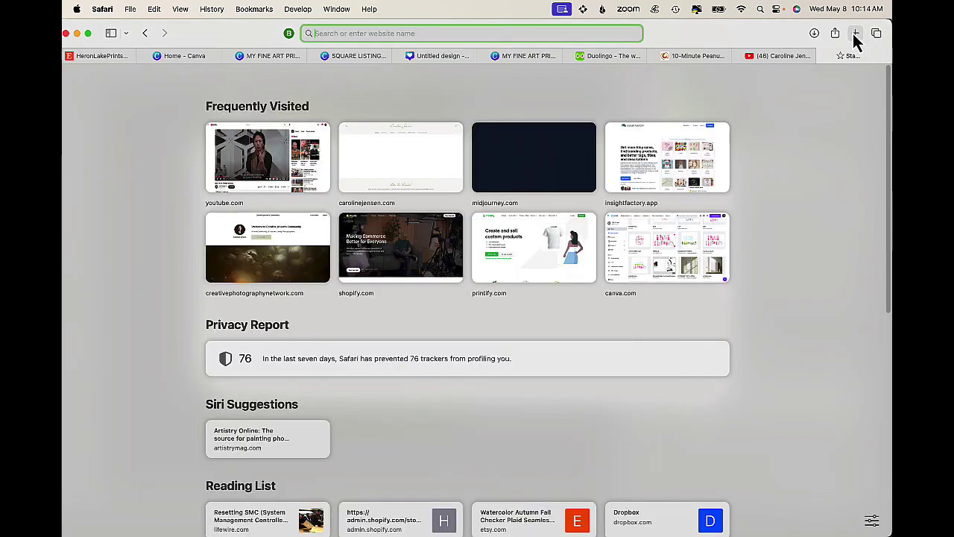
text(car)
key(Return)
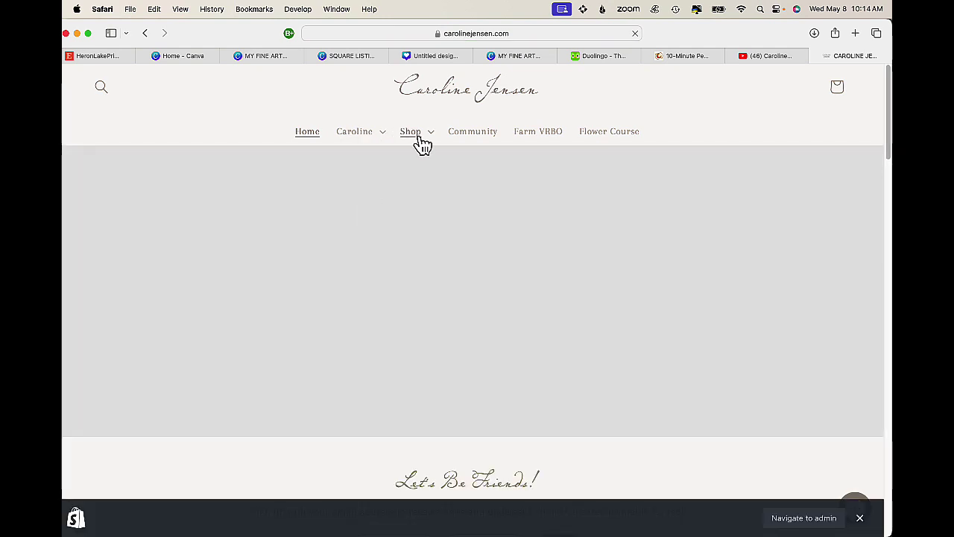
Open the shop's 4x6 Frames collection and browse its frame mockup products.
click(411, 132)
click(432, 187)
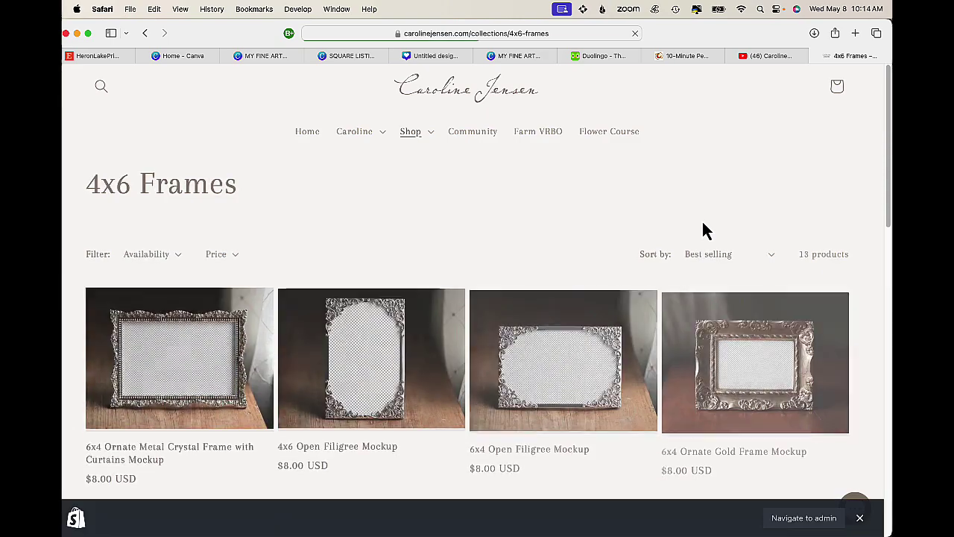
scroll(701, 220, down, 3)
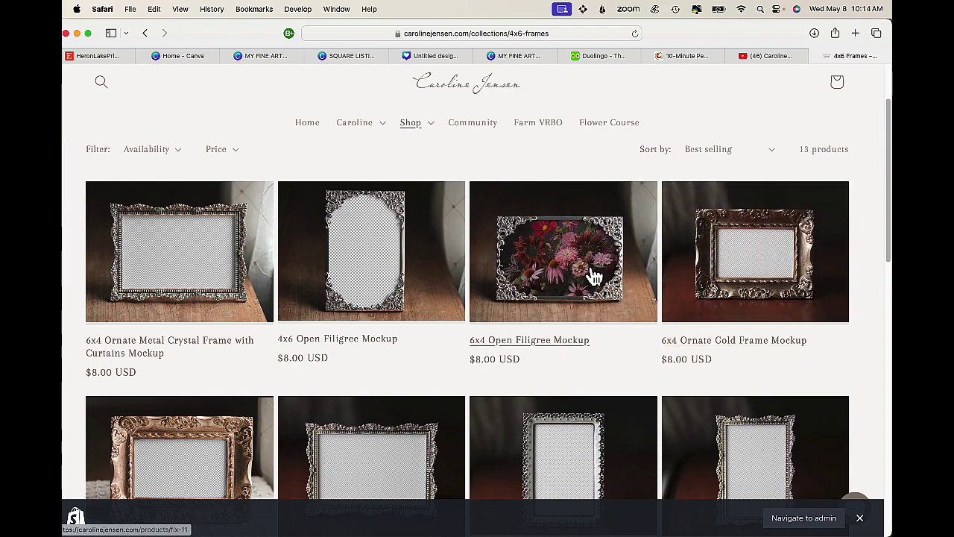
scroll(194, 261, down, 3)
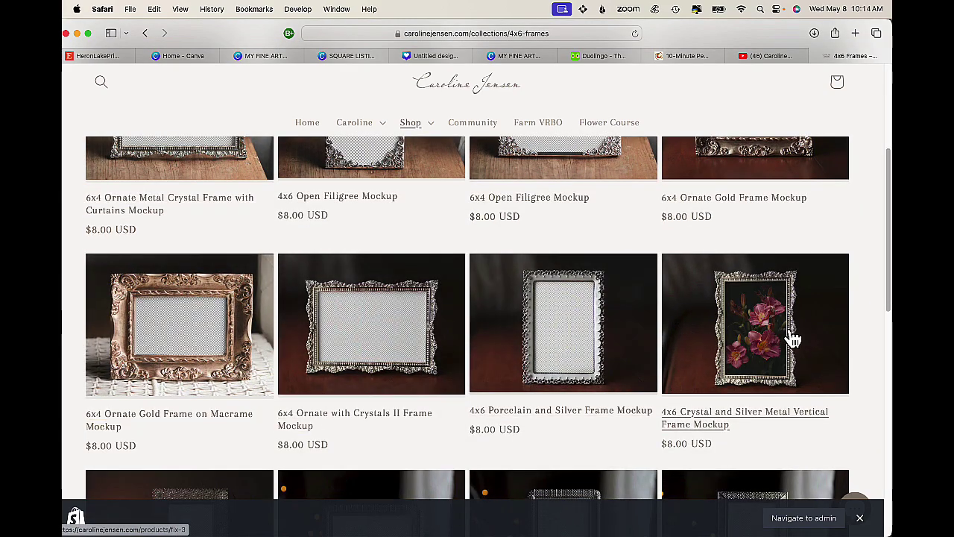
scroll(793, 336, down, 3)
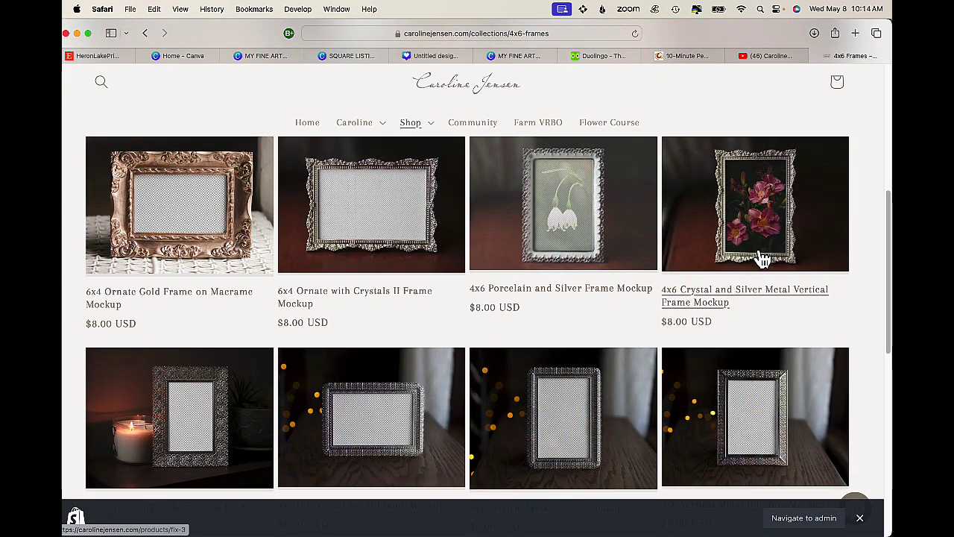
scroll(758, 256, up, 1)
scroll(758, 256, up, 4)
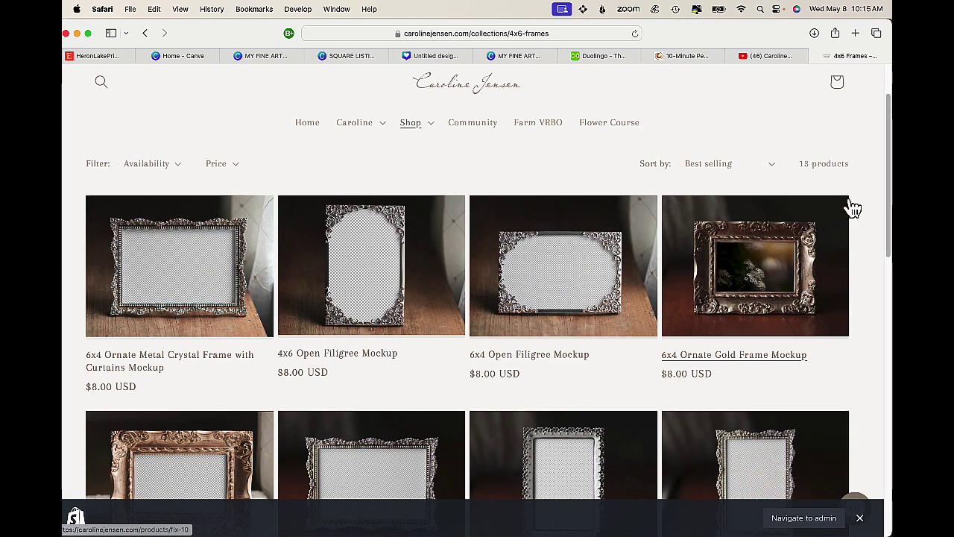
scroll(853, 208, down, 5)
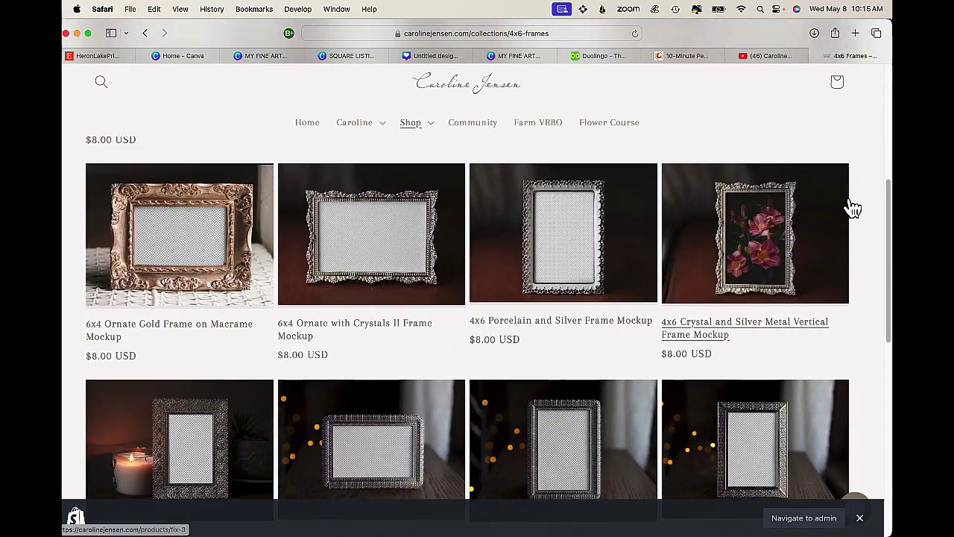
scroll(852, 208, down, 10)
scroll(853, 208, up, 10)
scroll(850, 208, up, 5)
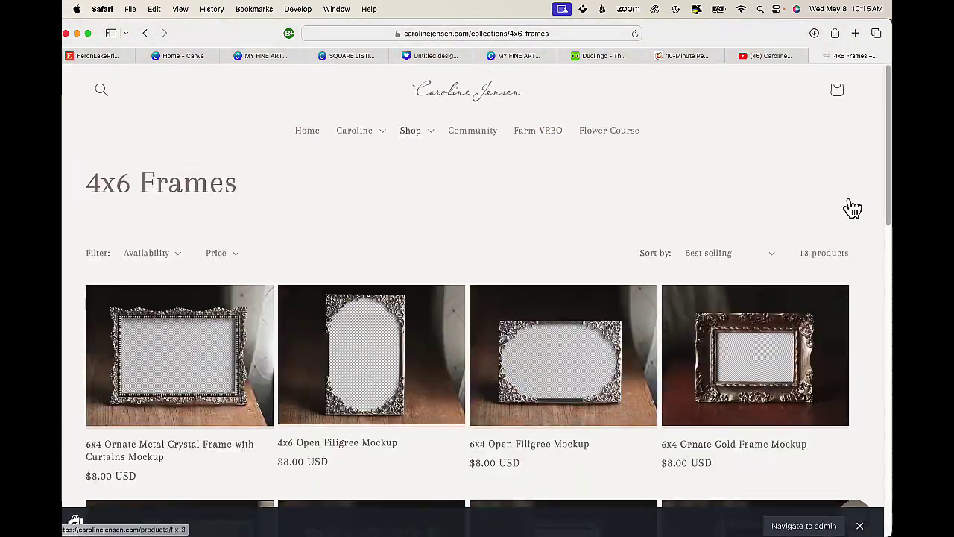